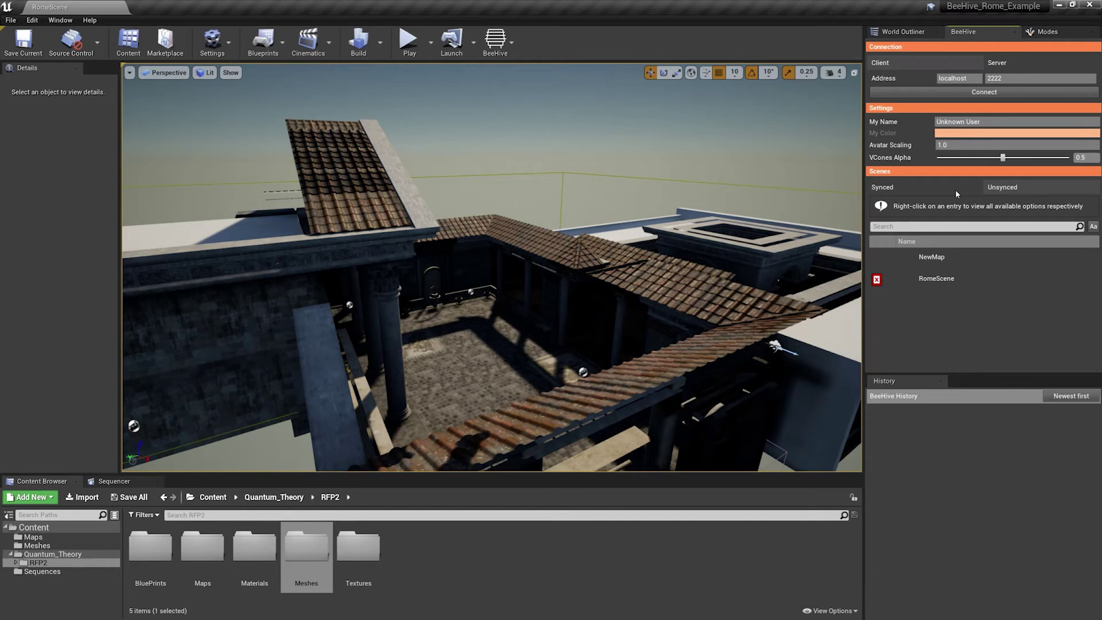
Examine the options available for the RomeScene entry in the BeeHive scene list.
right_click(970, 283)
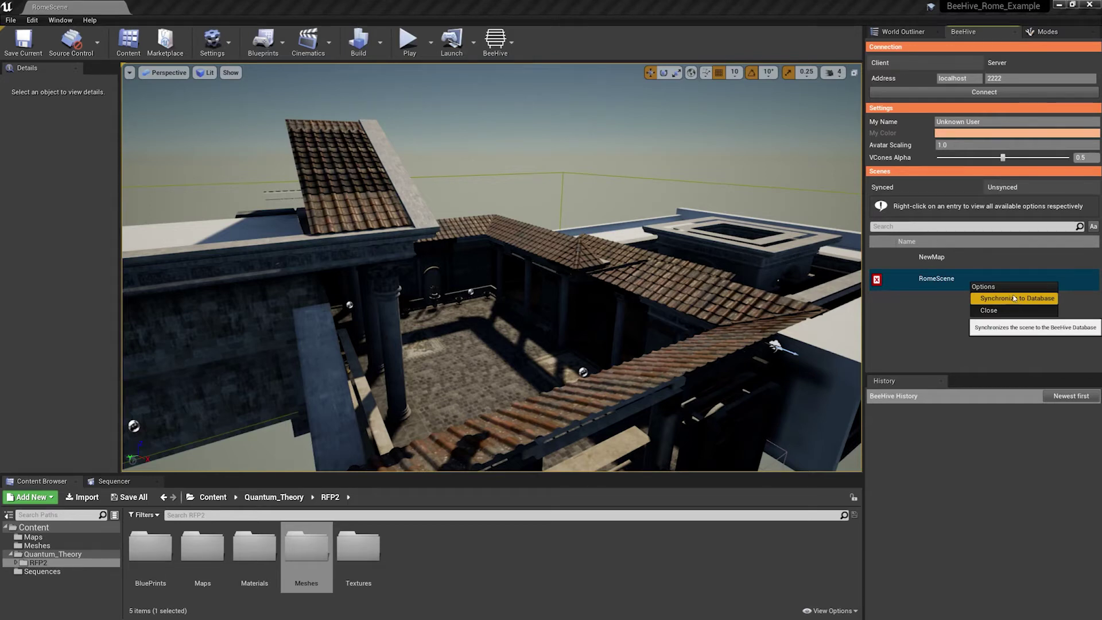
click(1012, 65)
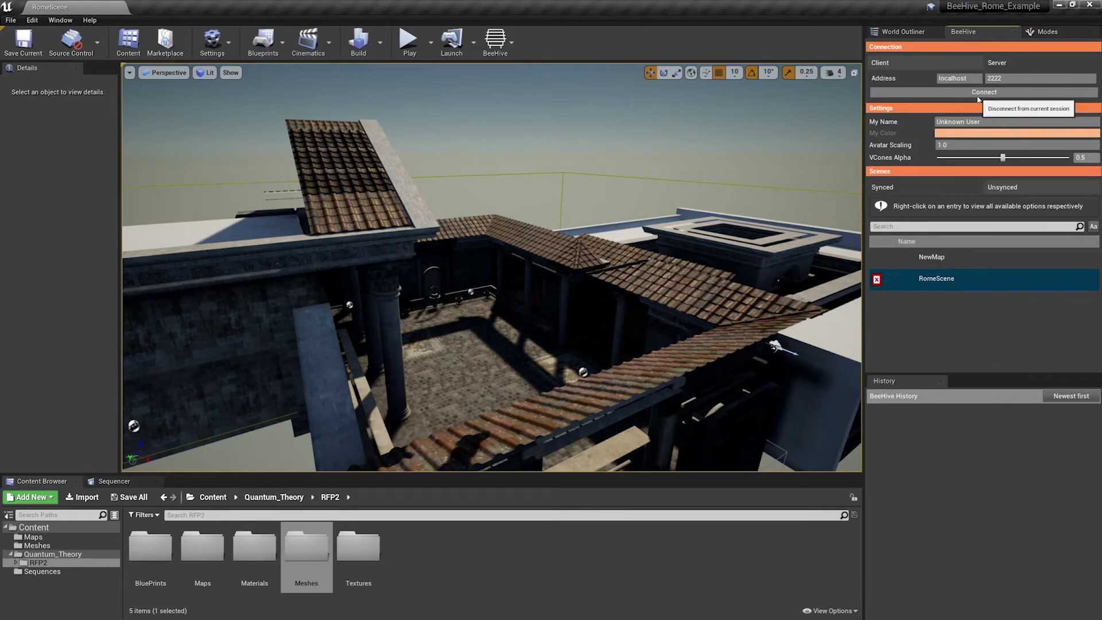
right_click(990, 276)
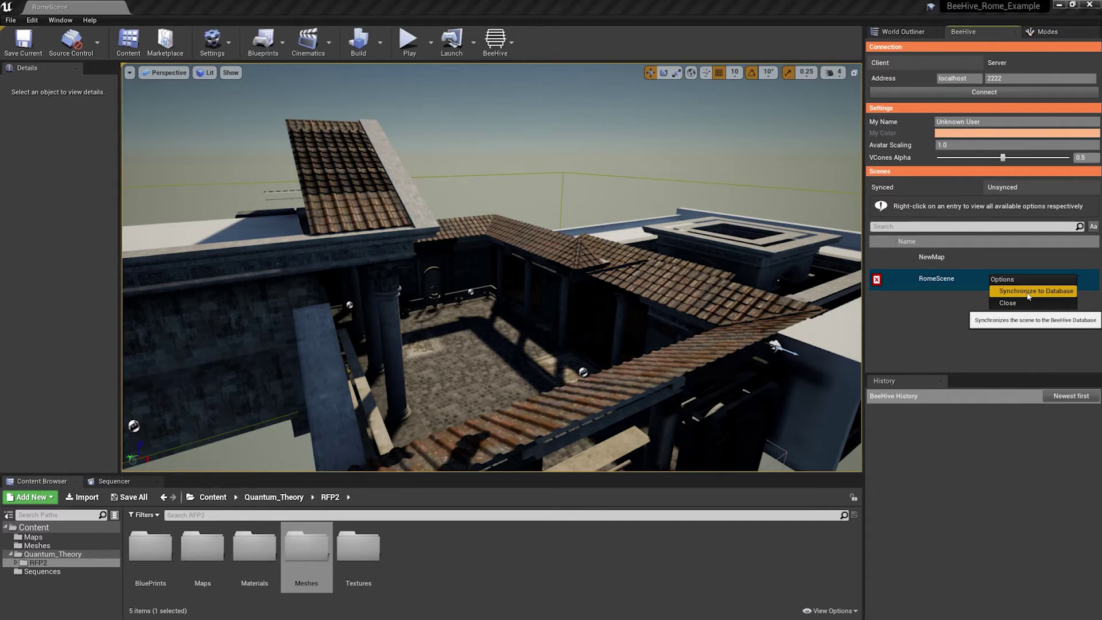
click(935, 280)
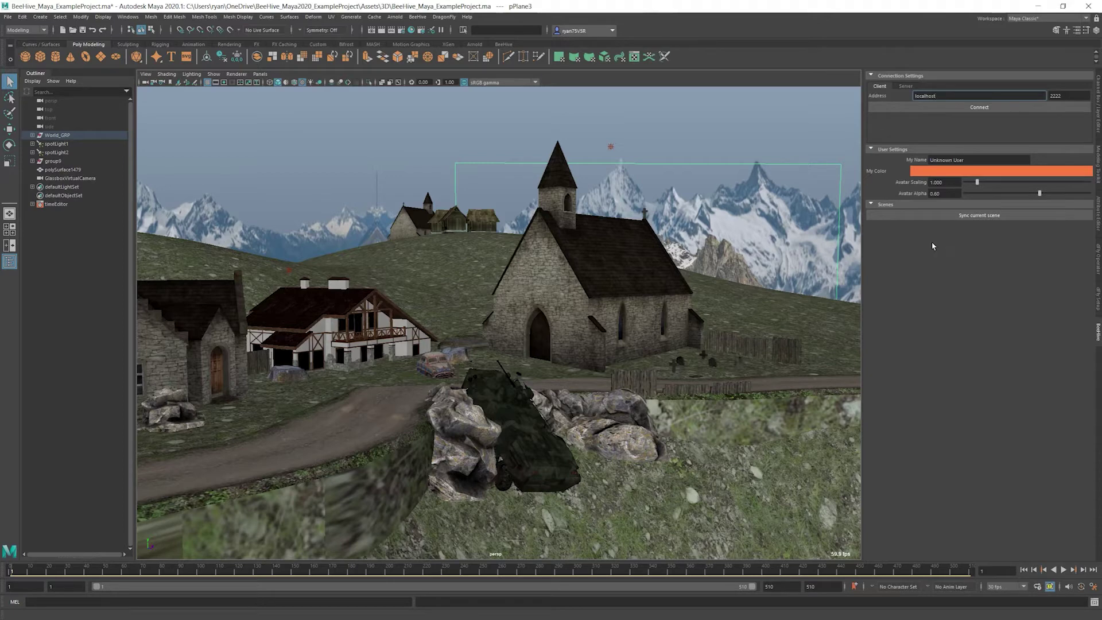
Switch to Maya and examine BeeHive's client and server connection modes.
click(914, 97)
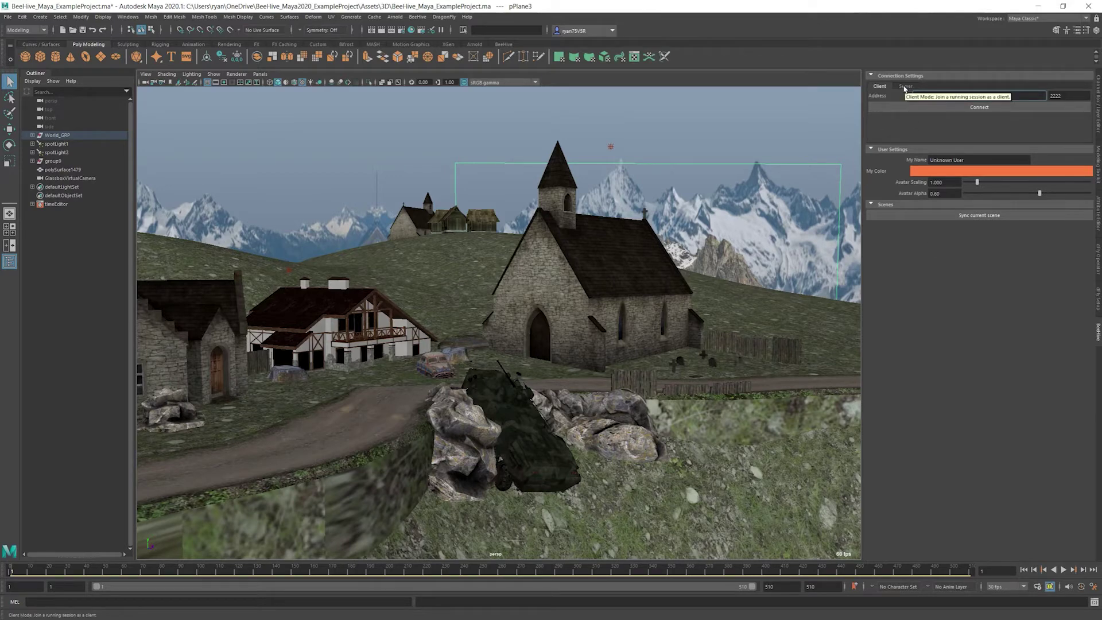
click(905, 87)
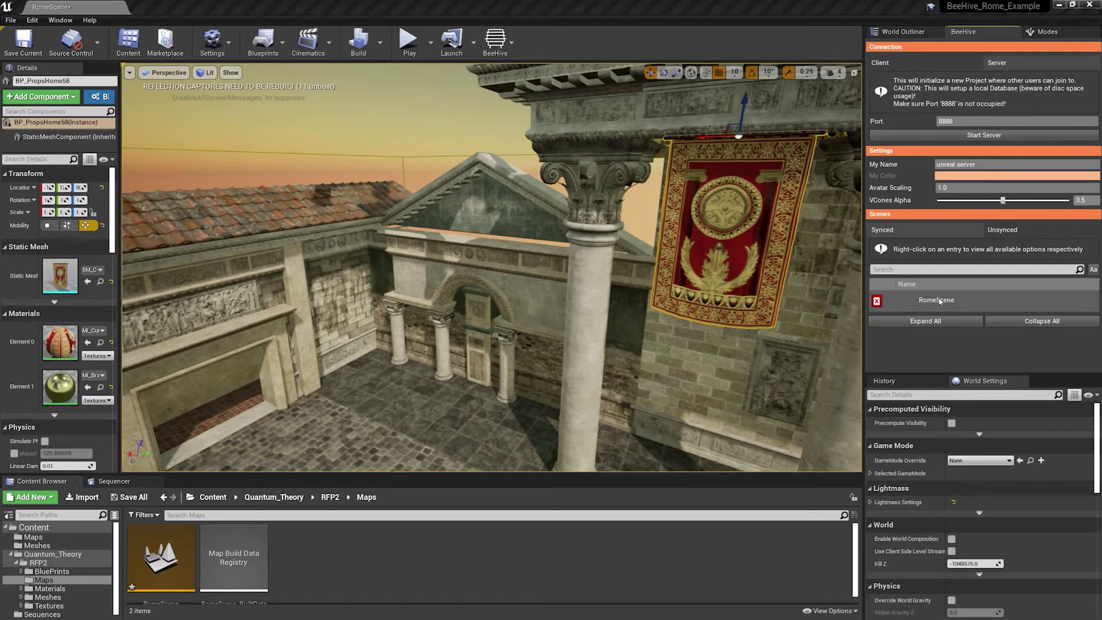
Switch to Unreal Editor and compare BeeHive's synced and unsynced scene lists.
click(1003, 229)
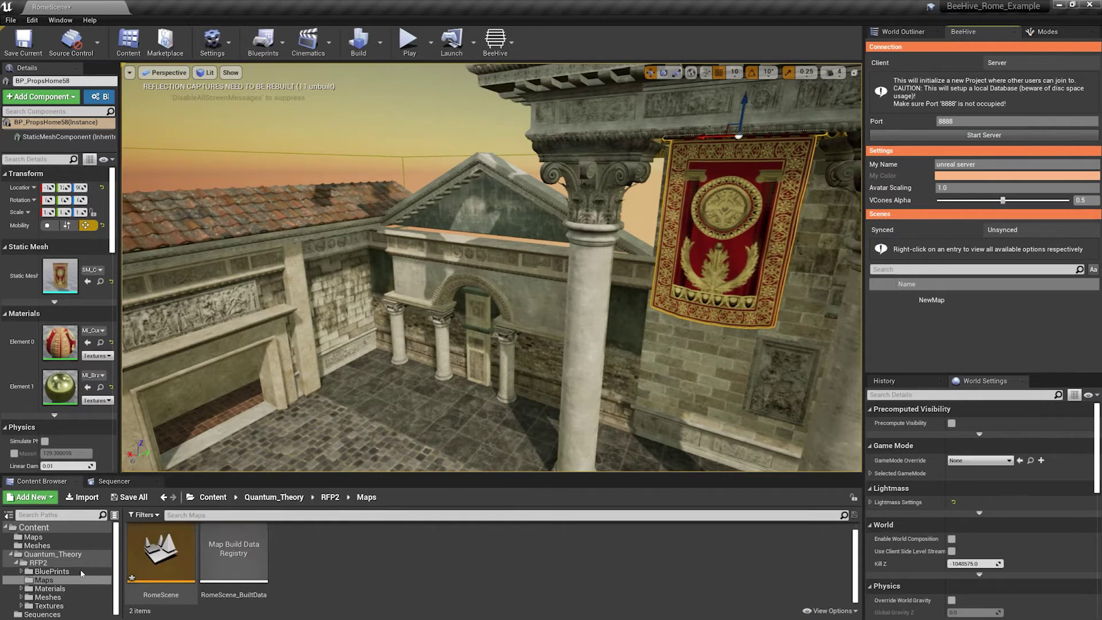
click(918, 231)
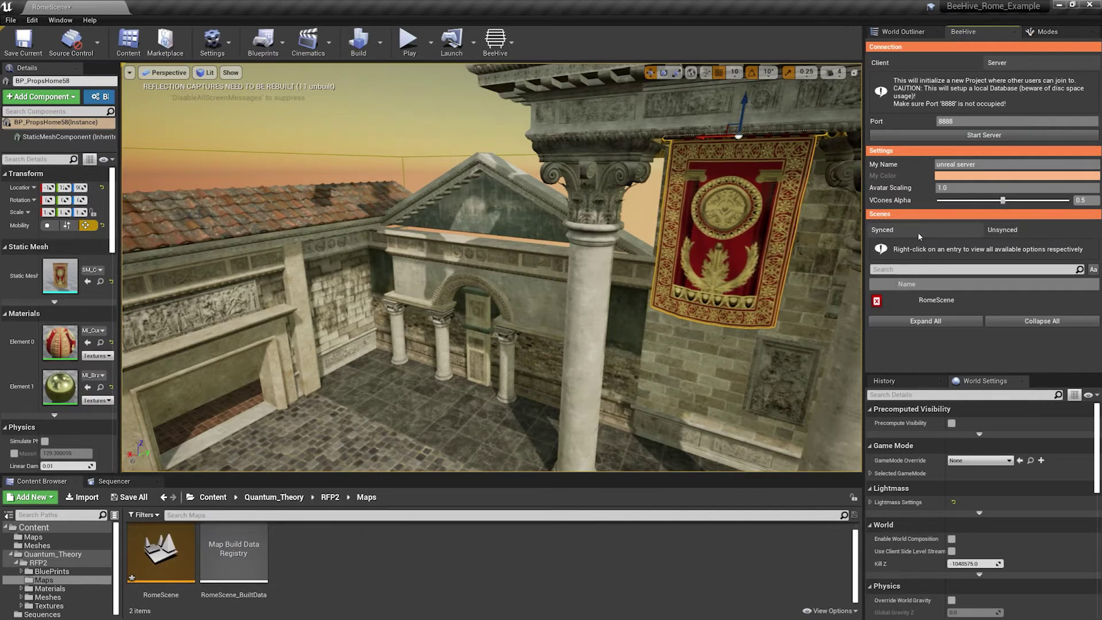
click(1002, 229)
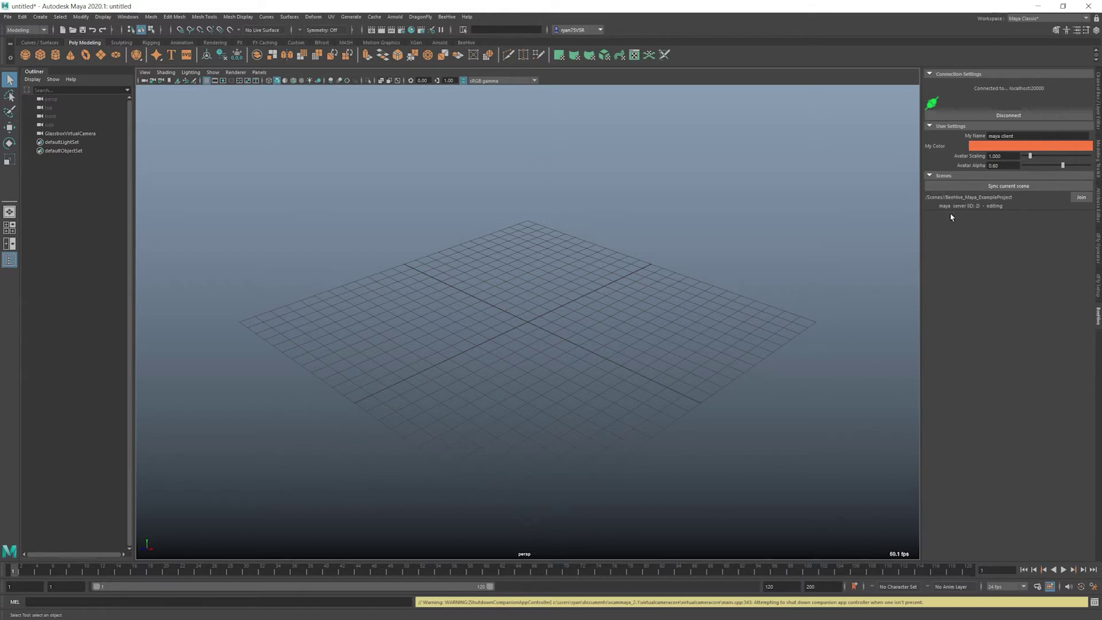
Join the shared scene BeeHive_Maya_ExampleProject from the Maya client and bring the client window forward.
click(1078, 198)
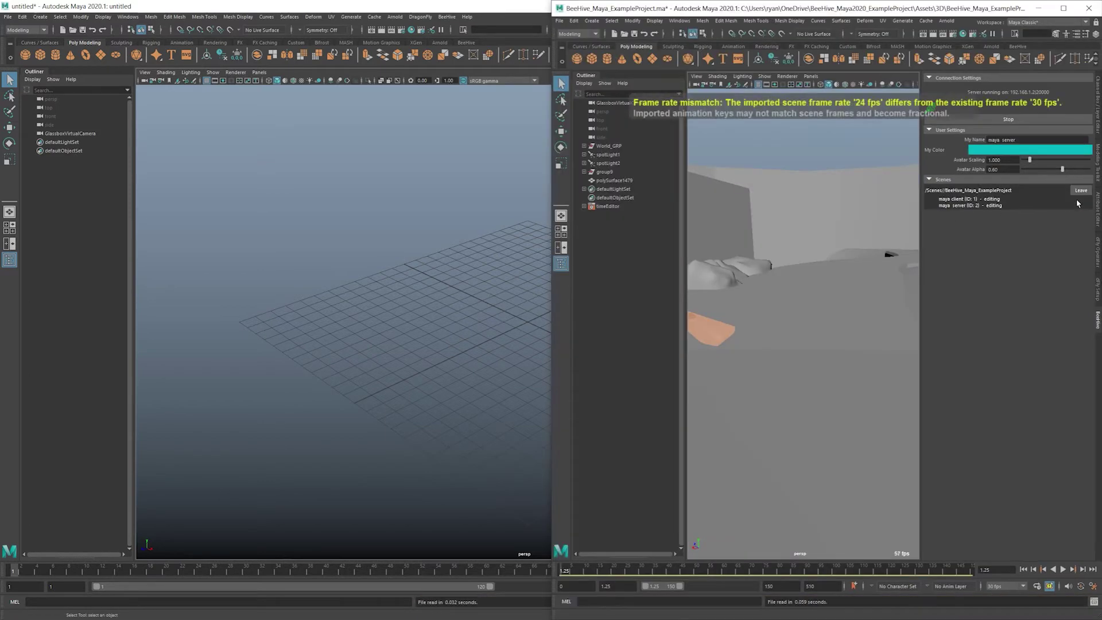
click(448, 170)
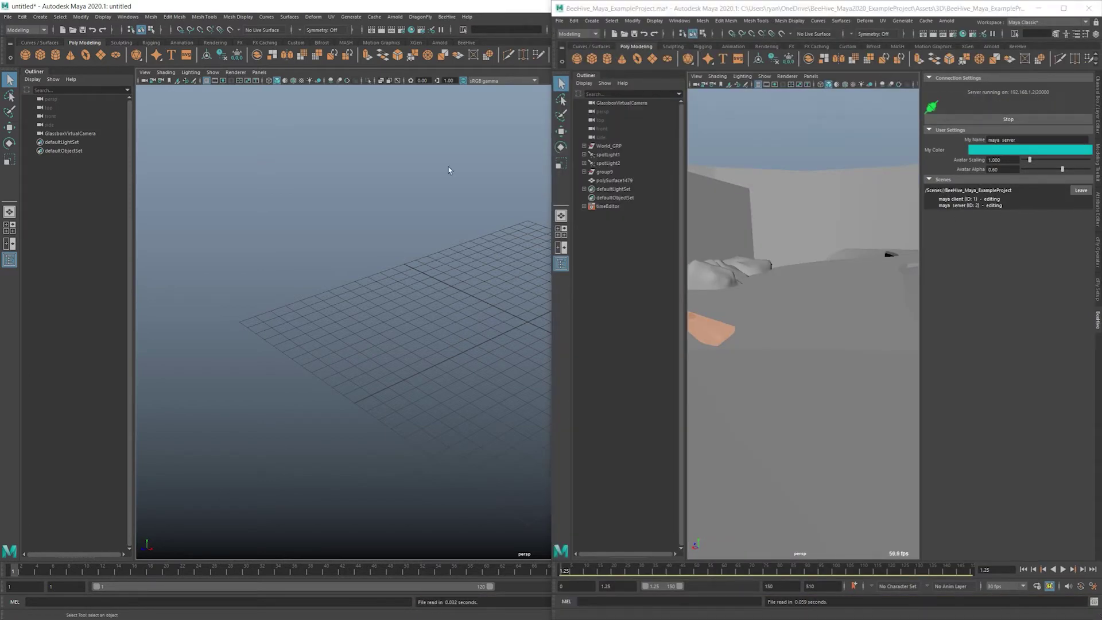
key(super+Up)
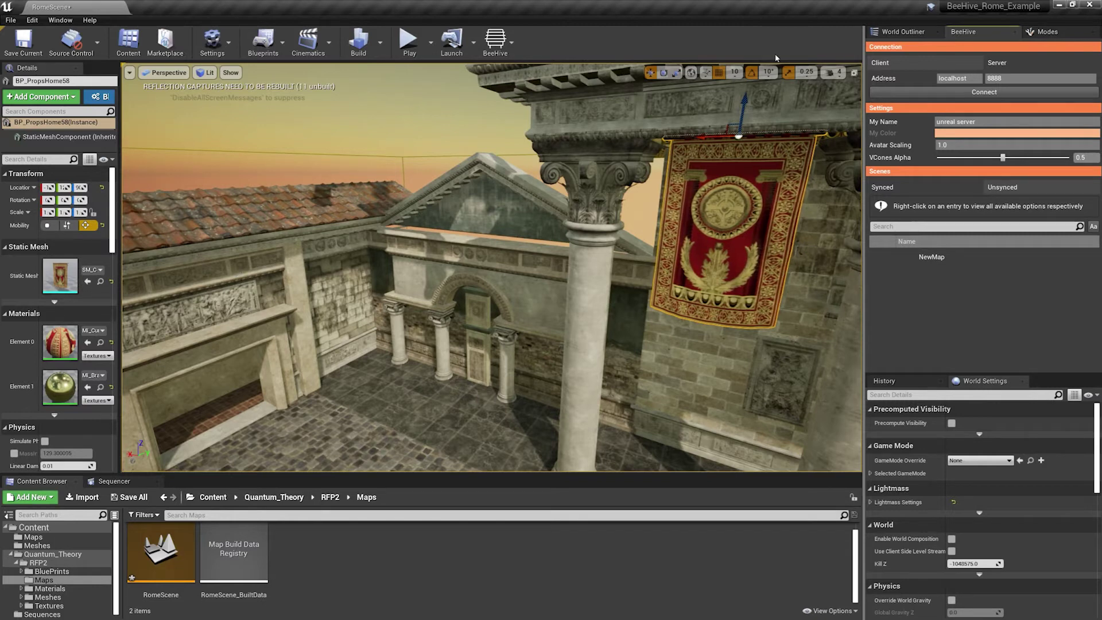
In Unreal Editor, review BeeHive's client address and port, and set the server port to 15555.
double_click(944, 79)
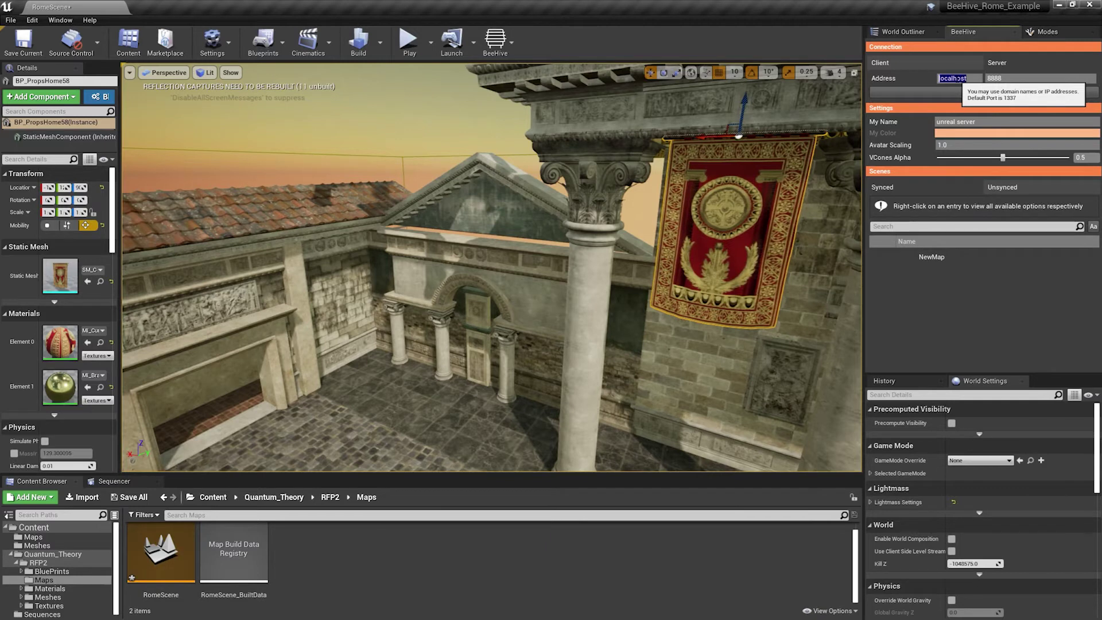
click(1008, 78)
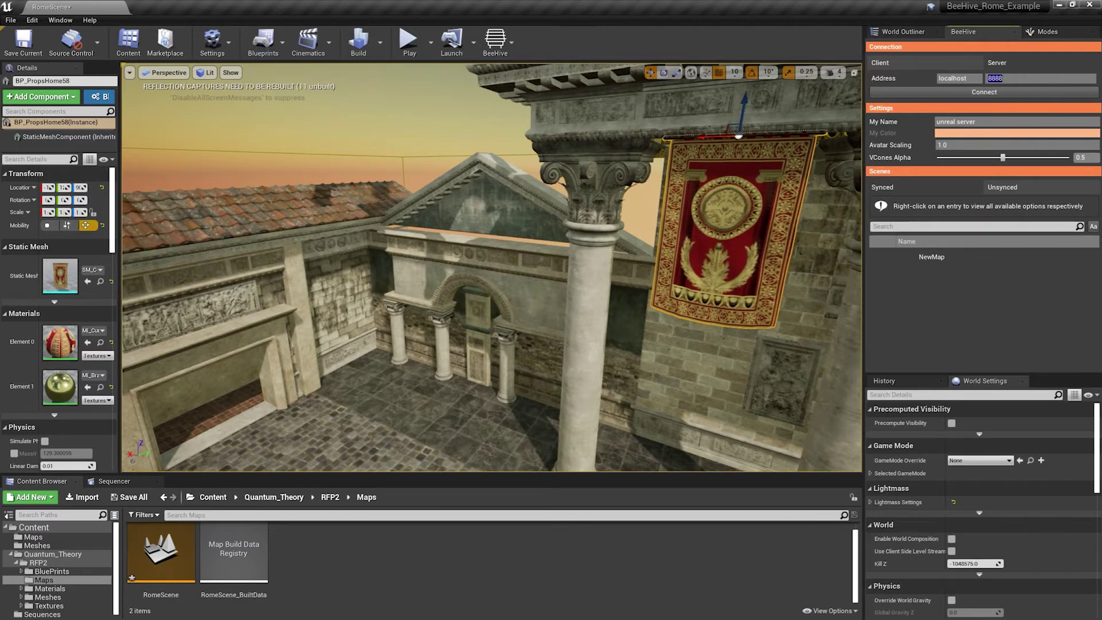
click(1006, 65)
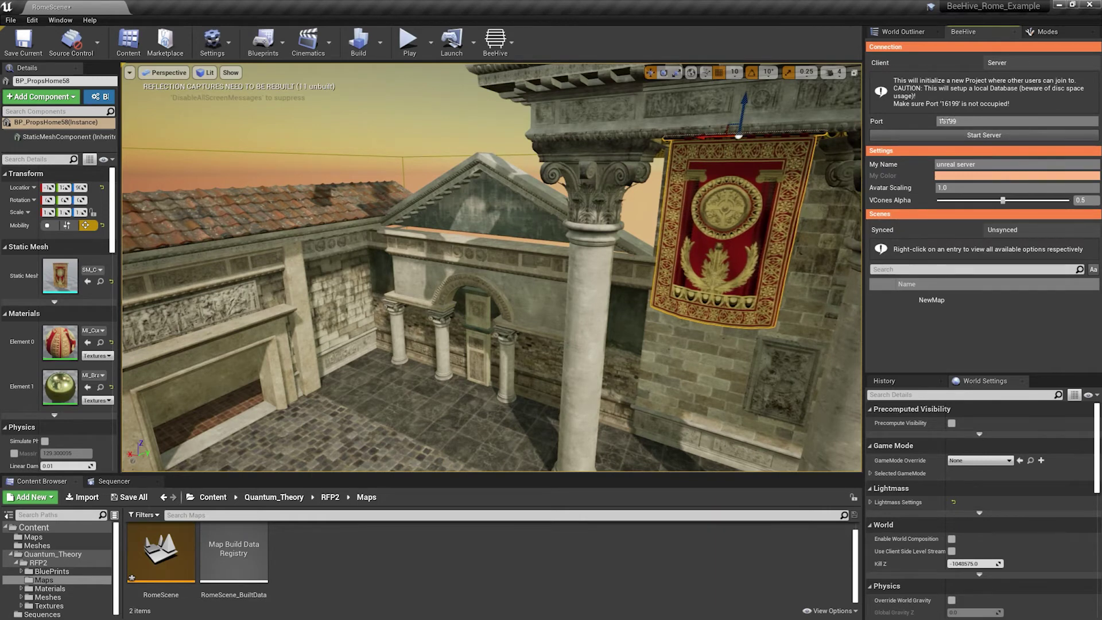
double_click(944, 120)
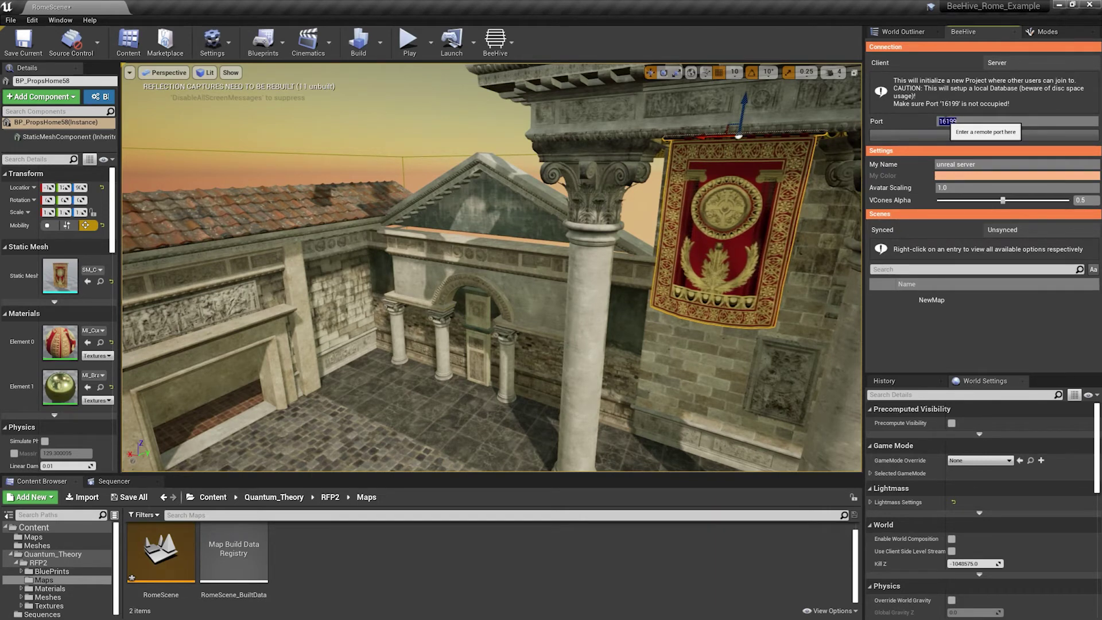
text(15555)
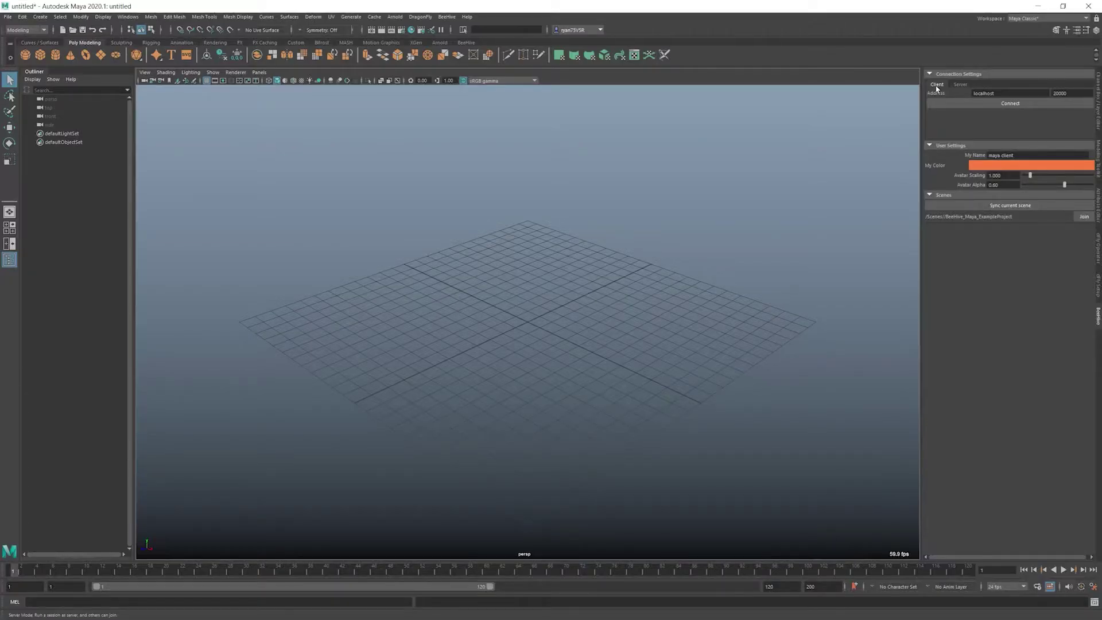
Switch to Maya and examine BeeHive's client address and port and its server port setting.
double_click(1005, 95)
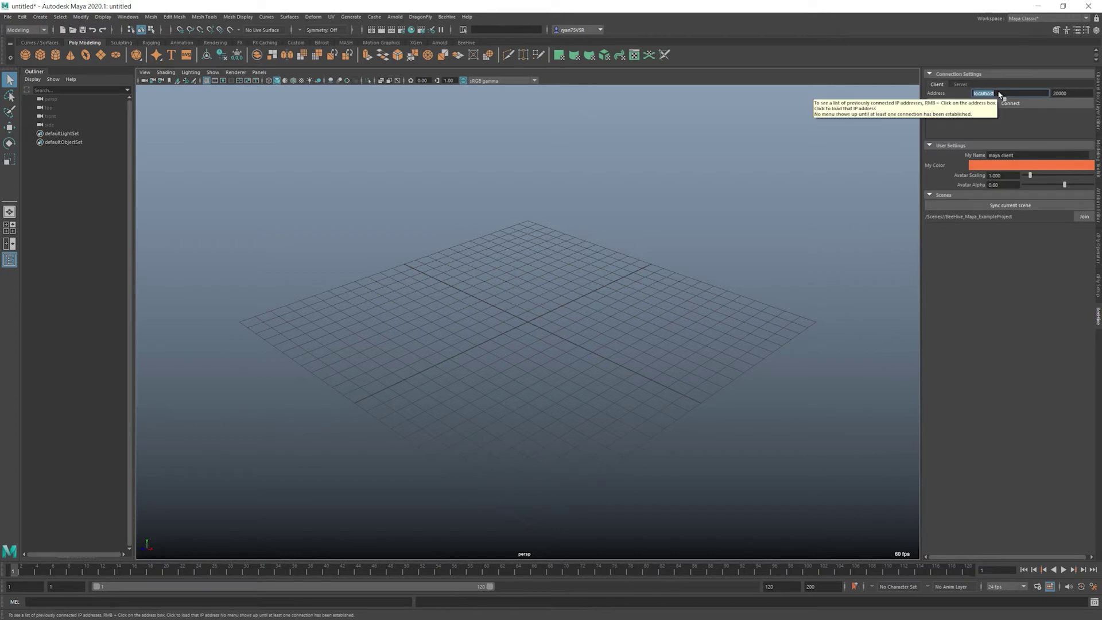
double_click(1065, 93)
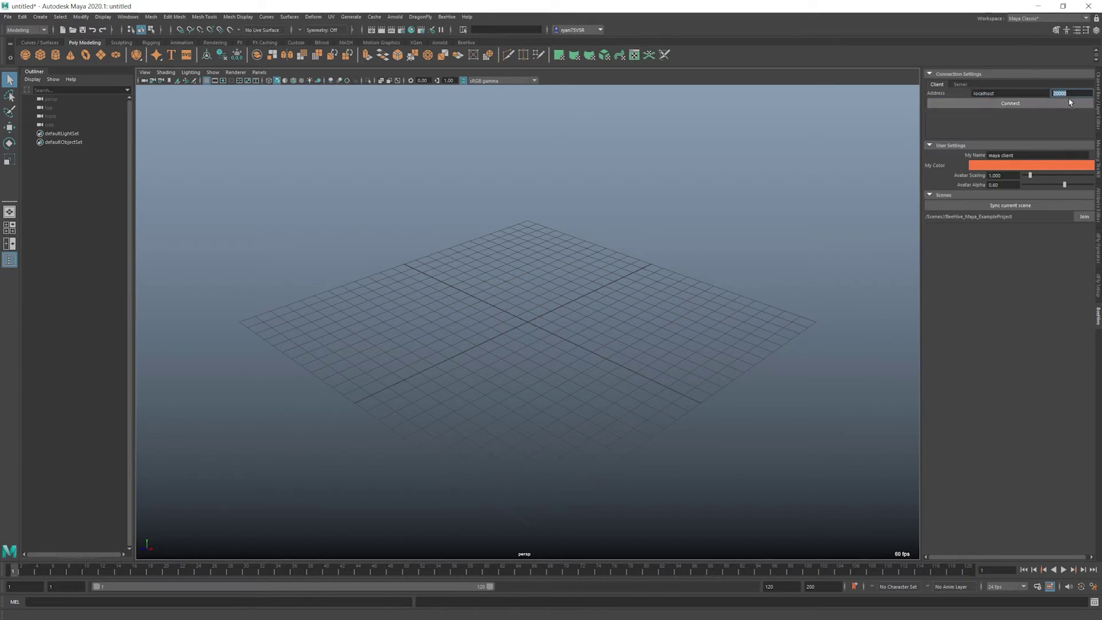
click(959, 86)
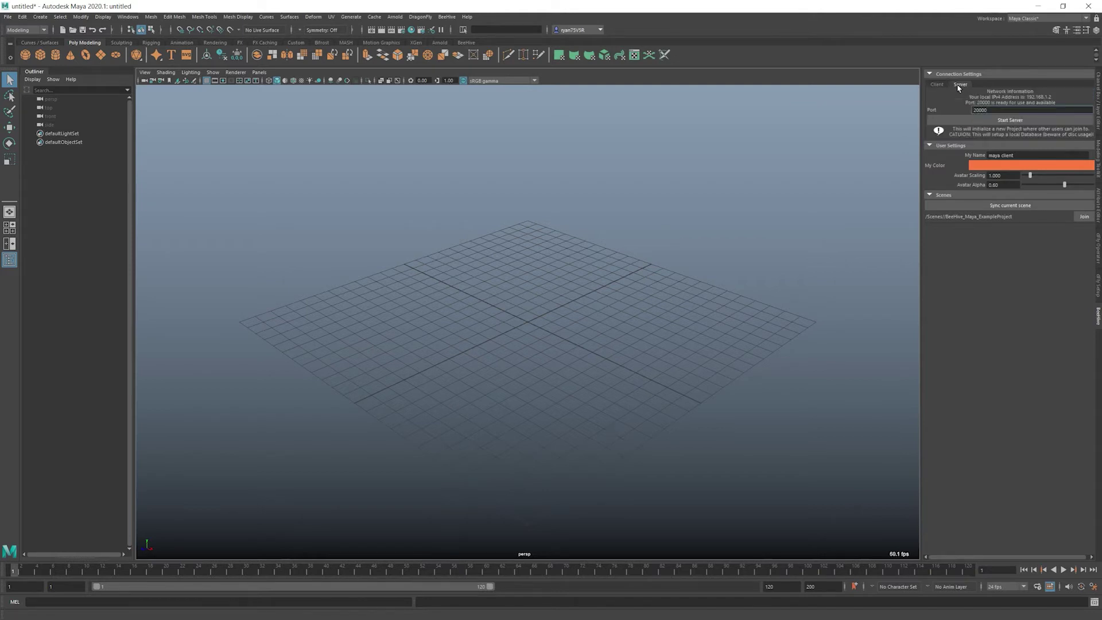
double_click(976, 111)
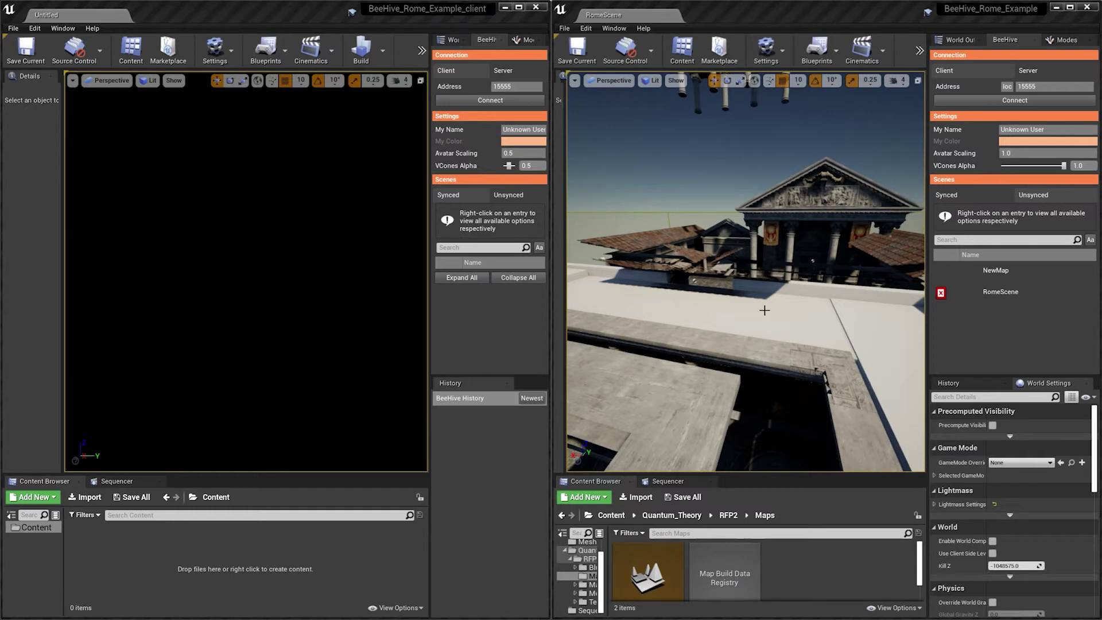
Widen the BeeHive panel in the BeeHive_Rome_Example editor and set the server port to 17124.
drag(927, 255, 881, 255)
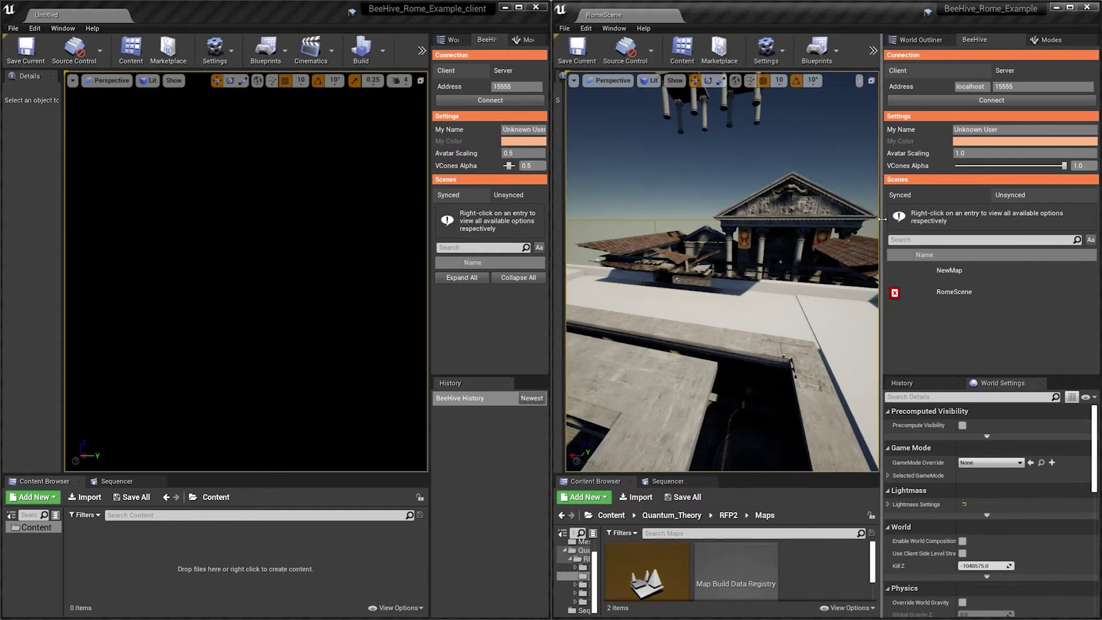
click(1016, 70)
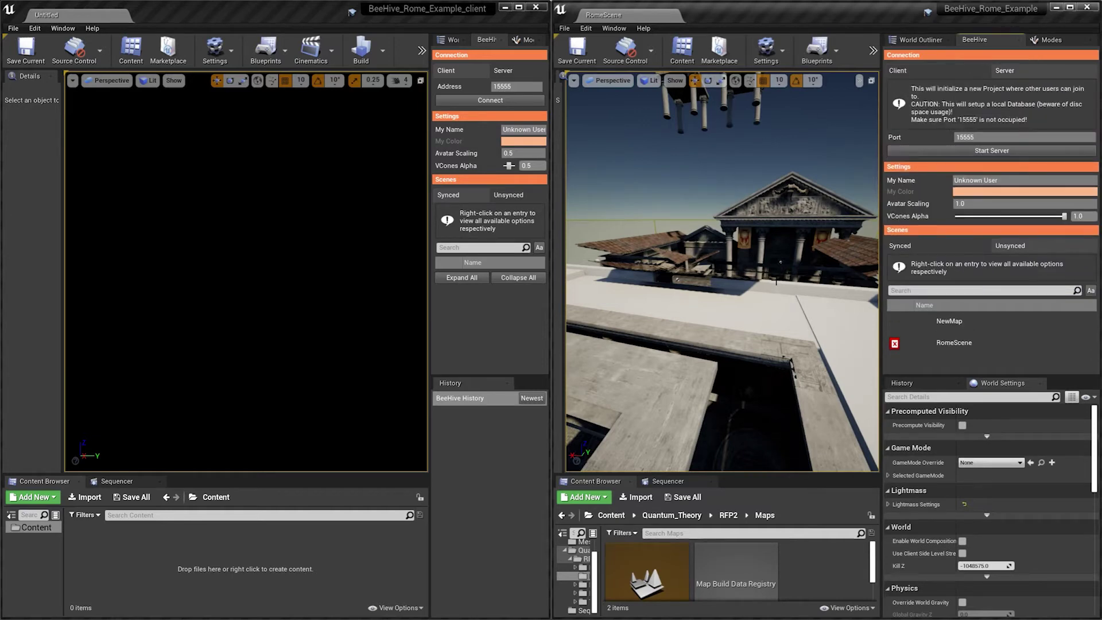
mouse_move(991, 135)
mouse_down()
mouse_move(1002, 136)
mouse_move(992, 135)
mouse_up()
Set the BeeHive user name to Unreal Server and start the server.
double_click(993, 180)
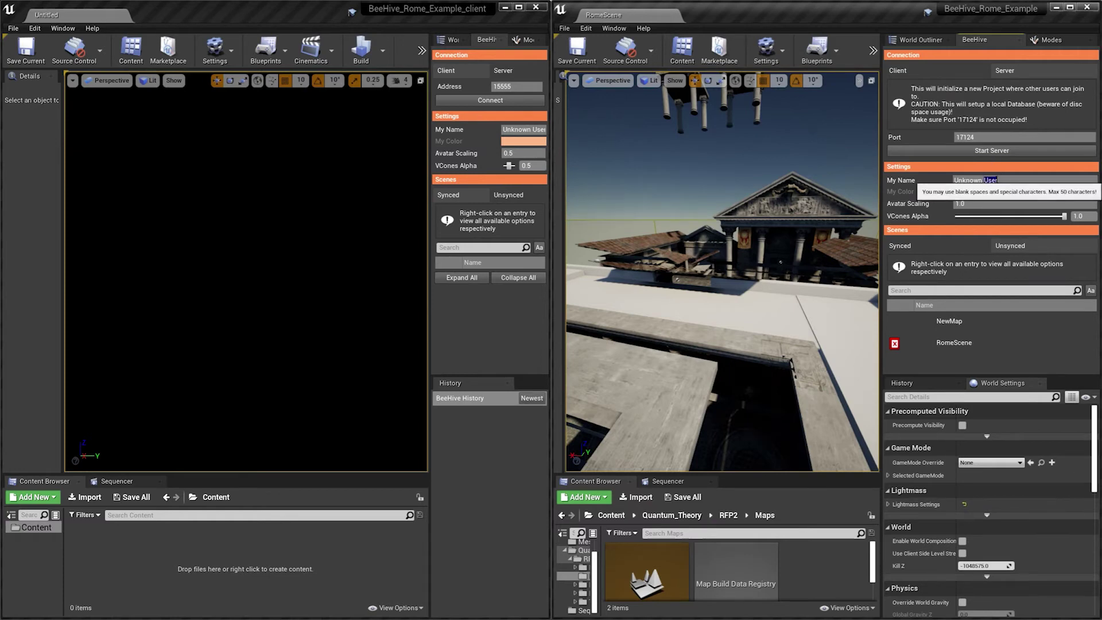
key(ctrl+a)
text(Unreal Server)
key(Tab)
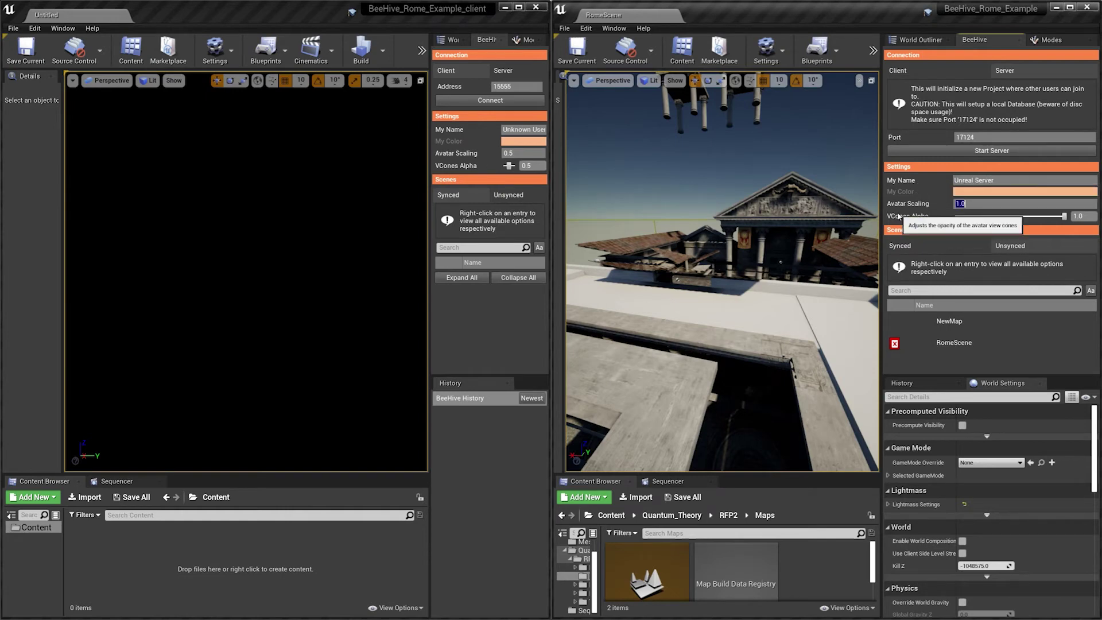
click(963, 151)
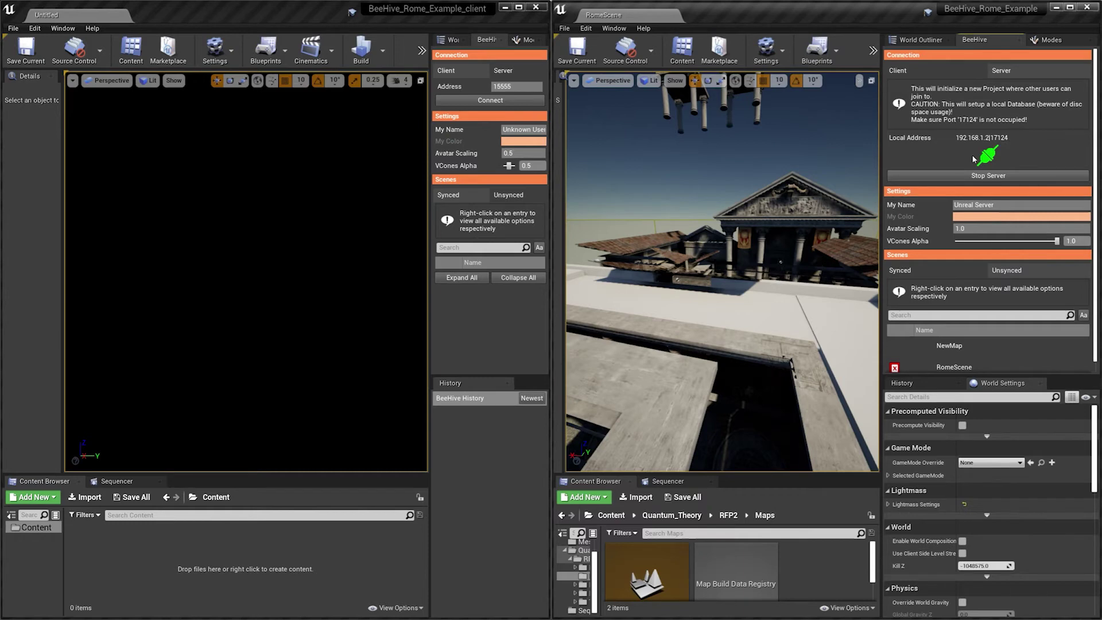
Synchronize the unsynced RomeScene to the BeeHive database and adjust the view of the scene.
scroll(974, 161, down, 1)
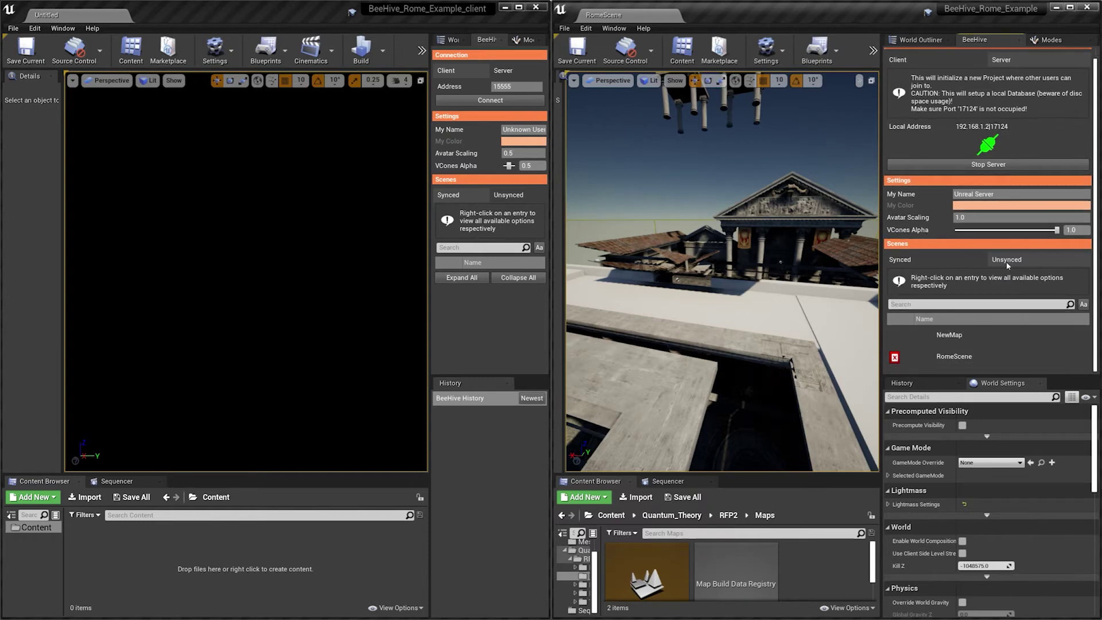
right_click(971, 357)
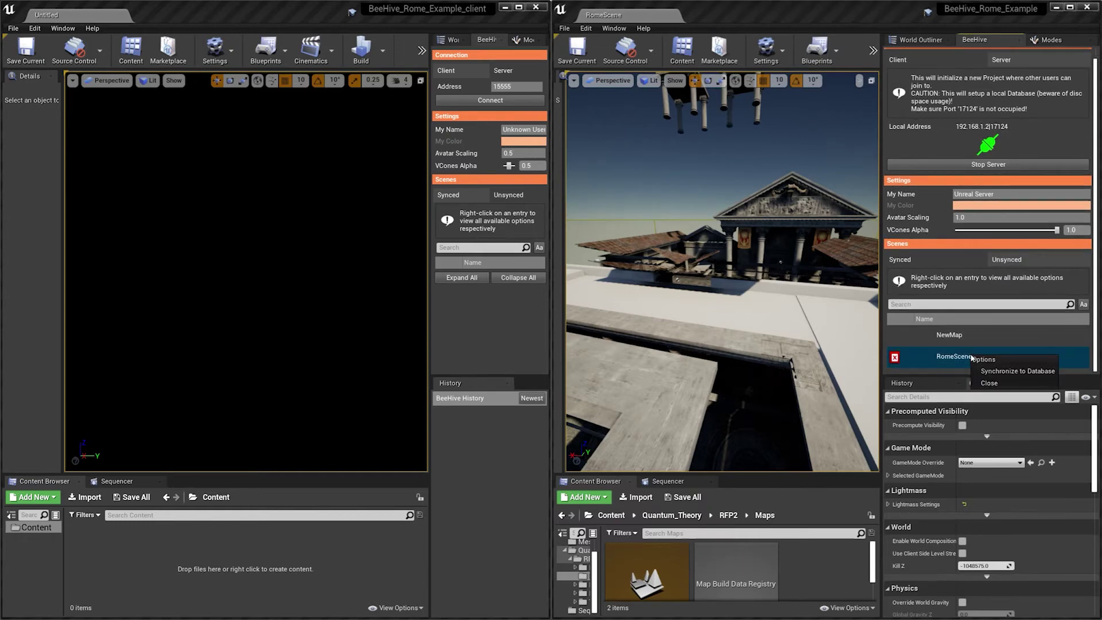
click(991, 371)
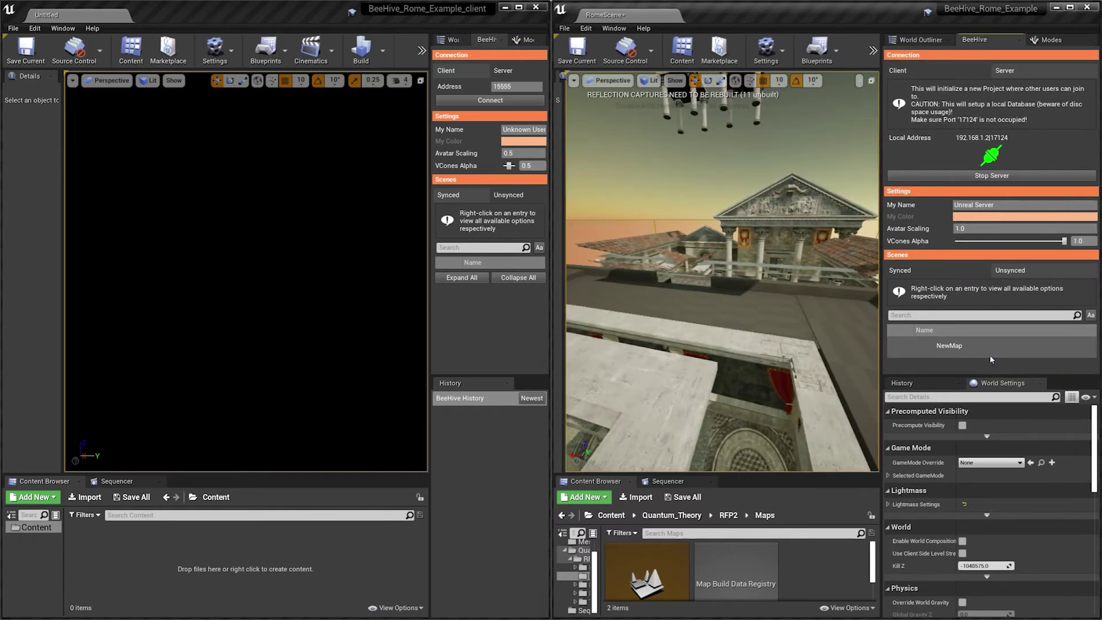
right_drag(845, 305, 845, 306)
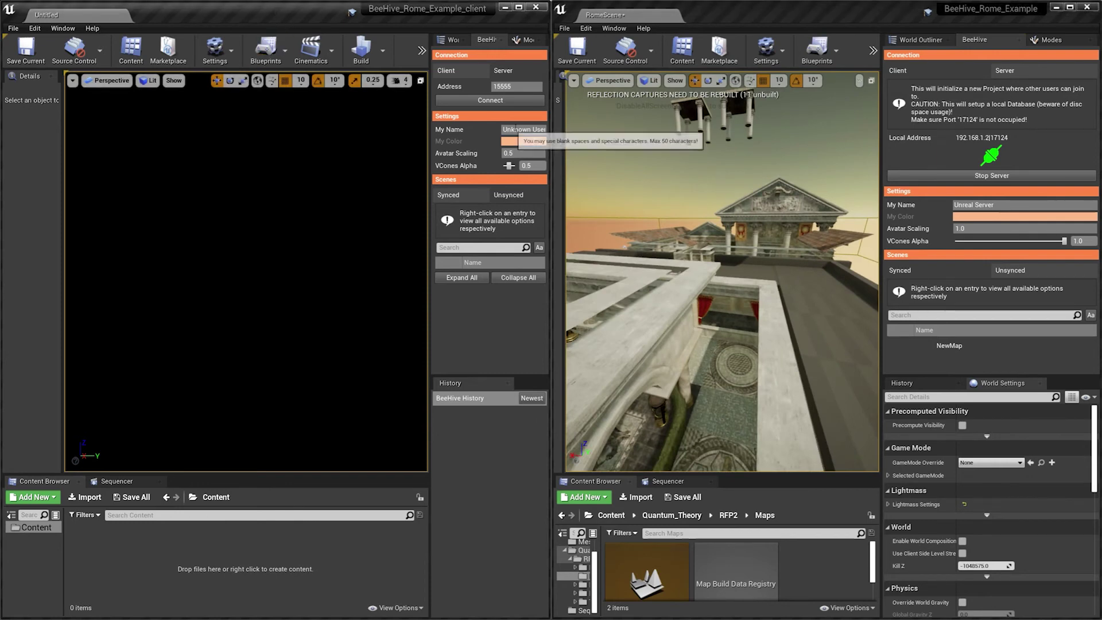
Connect the BeeHive_Rome_Example_client project on port 17124 with the user name unreal client, and widen its BeeHive panel.
click(517, 130)
text(unreal client)
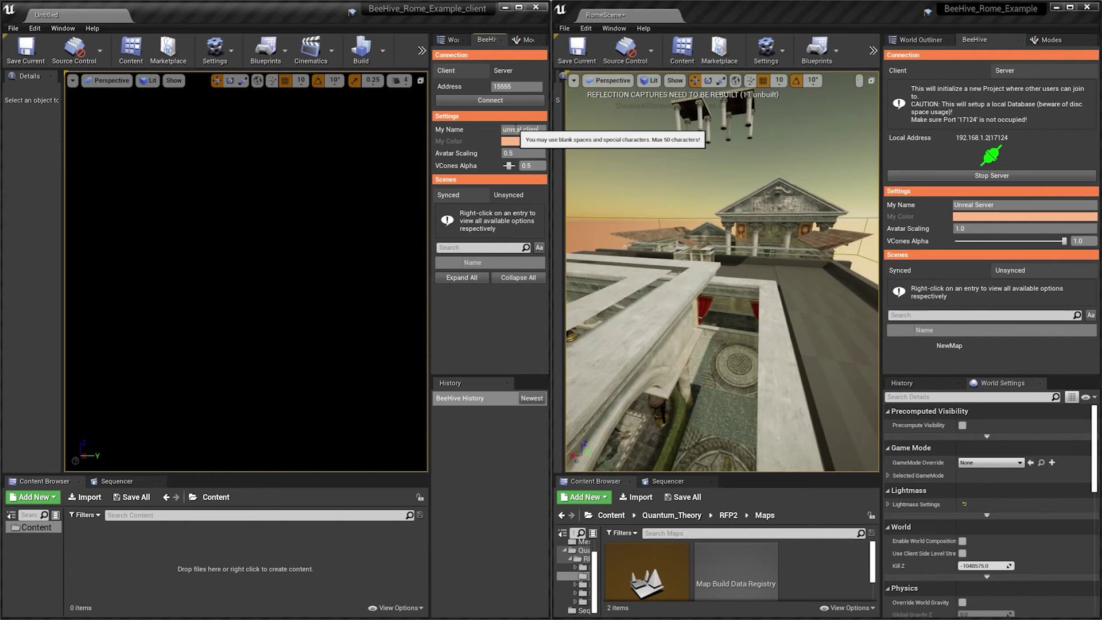
click(509, 86)
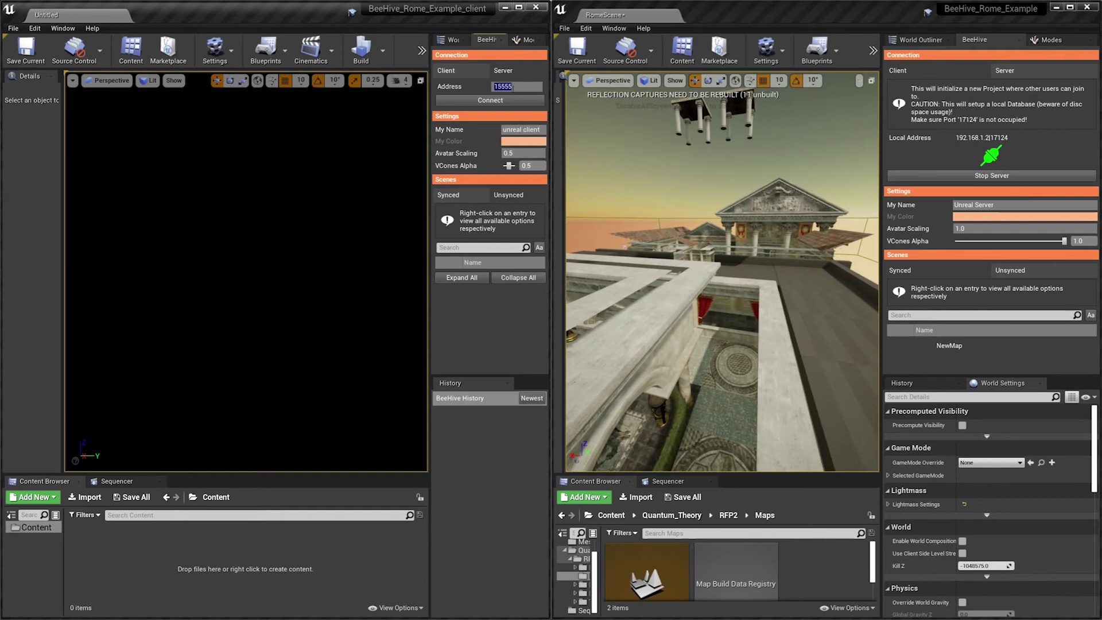
text(17124)
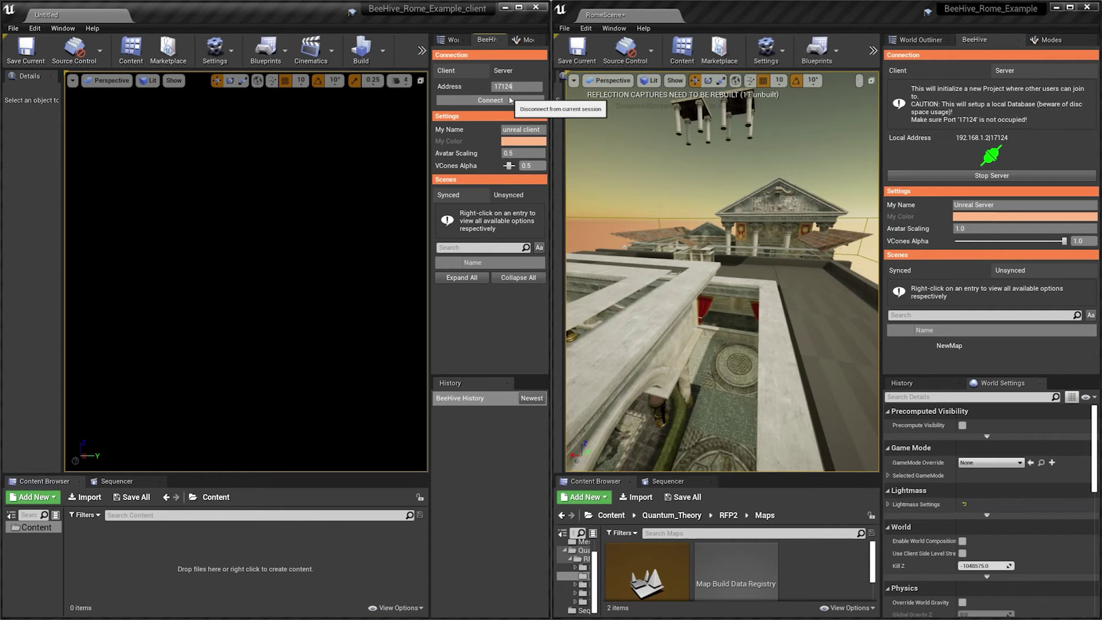
click(510, 100)
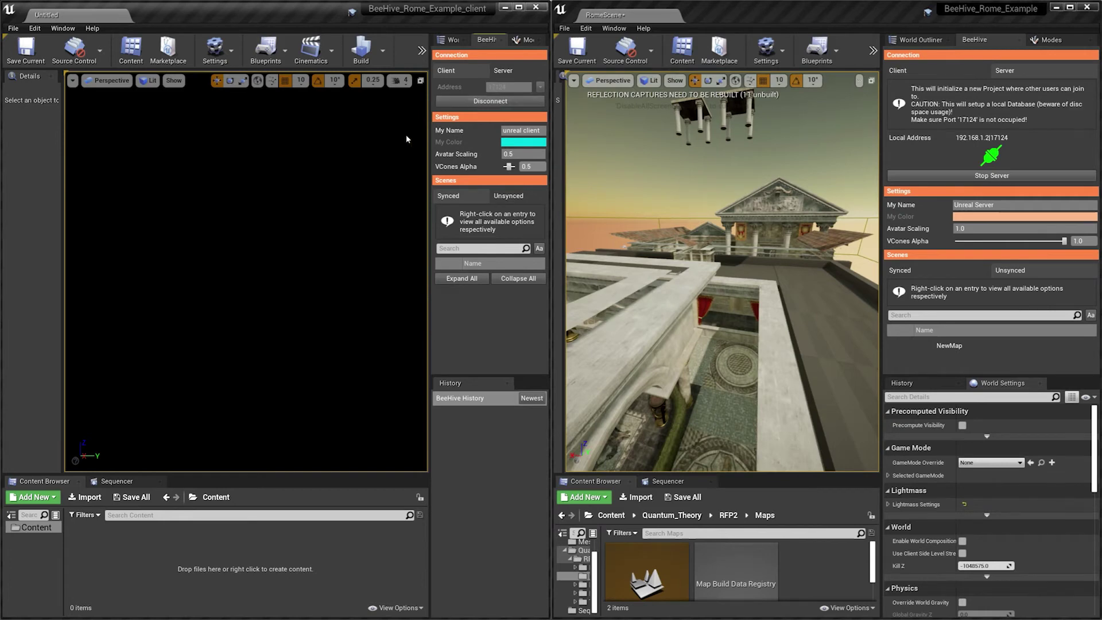
drag(431, 132, 402, 131)
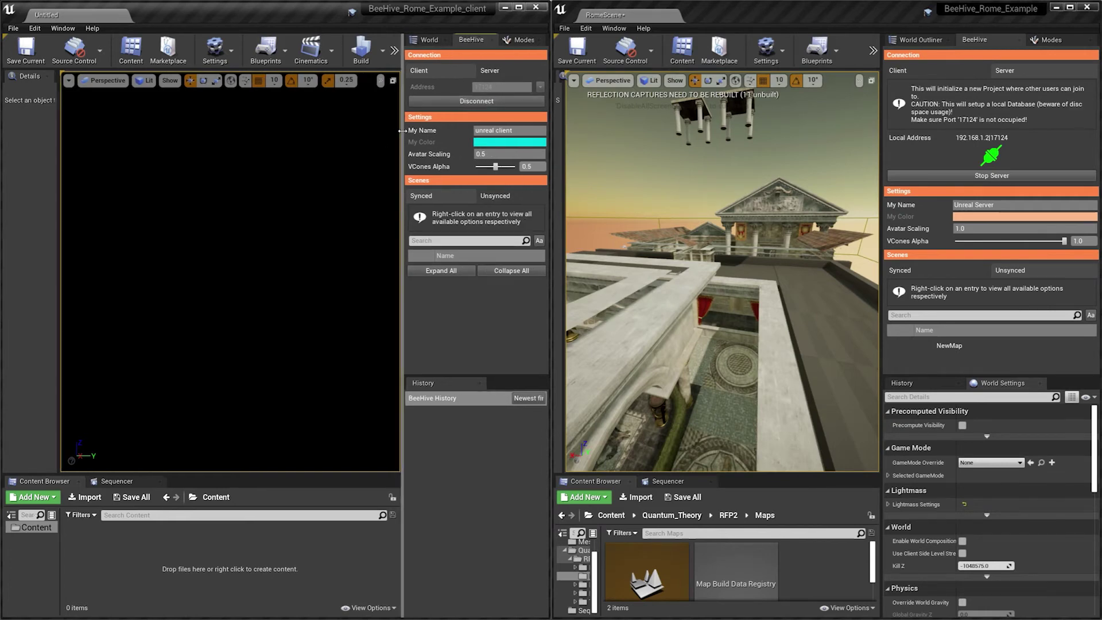
Review the synced and unsynced BeeHive scene lists in the BeeHive_Rome_Example_client project.
click(512, 198)
click(445, 198)
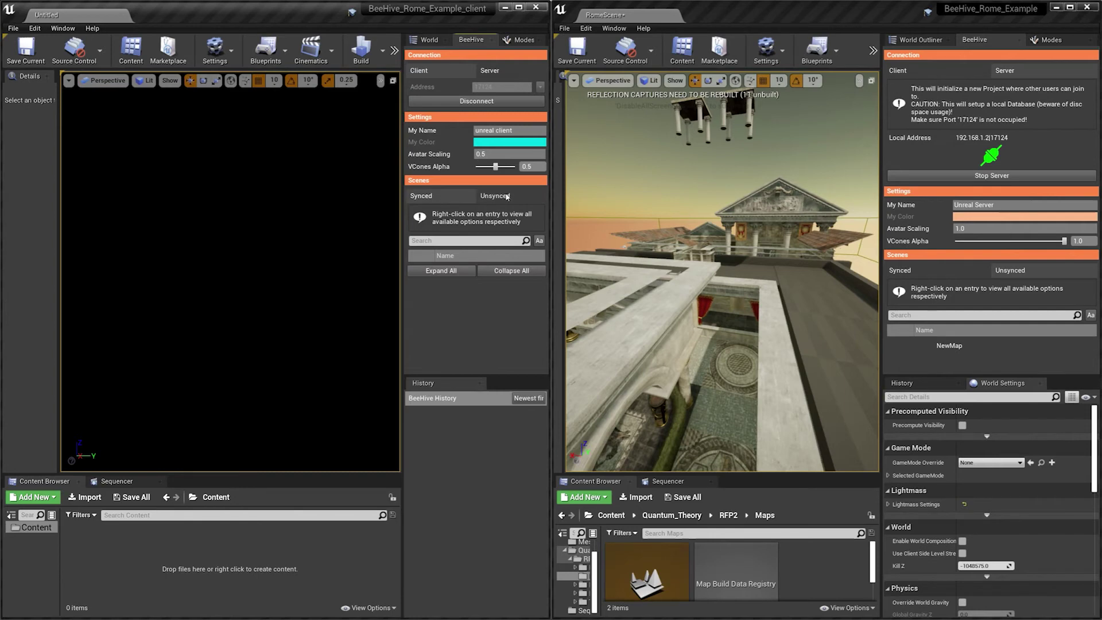
click(506, 196)
click(449, 198)
click(488, 196)
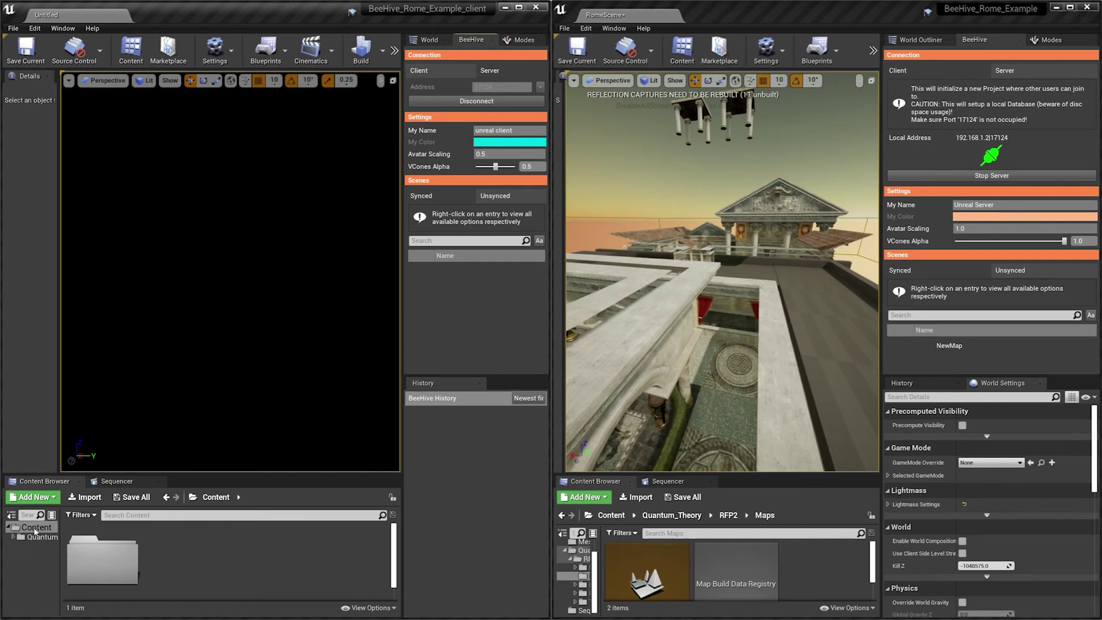
Open the RomeScene map from Content/Quantum_Theory/RFP2/Maps in the client project.
double_click(103, 556)
double_click(104, 556)
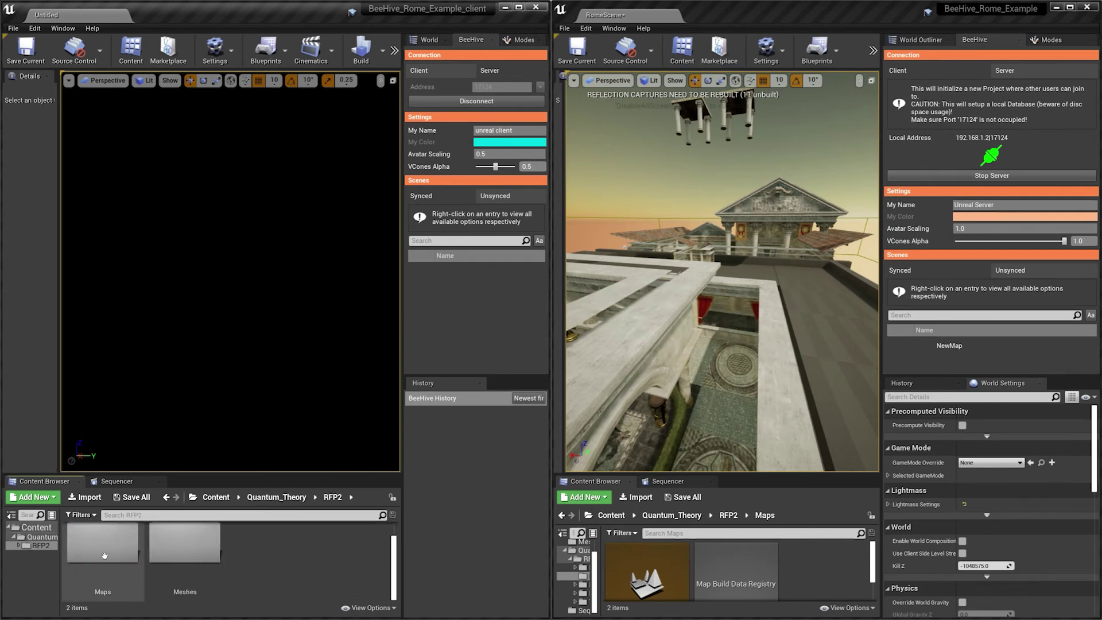
double_click(104, 556)
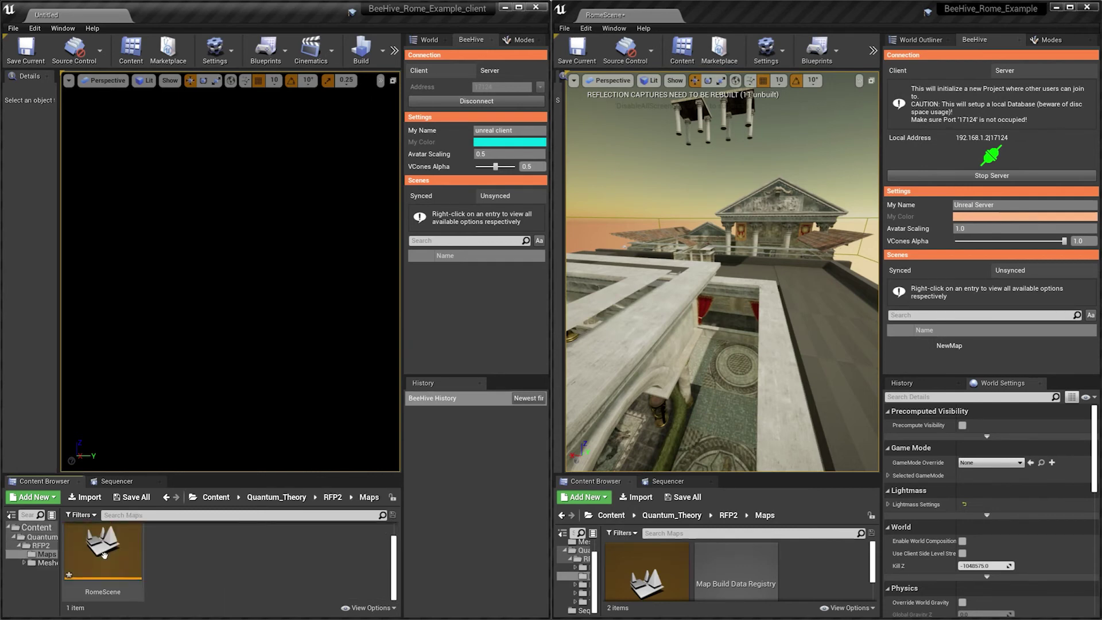
double_click(104, 555)
click(651, 414)
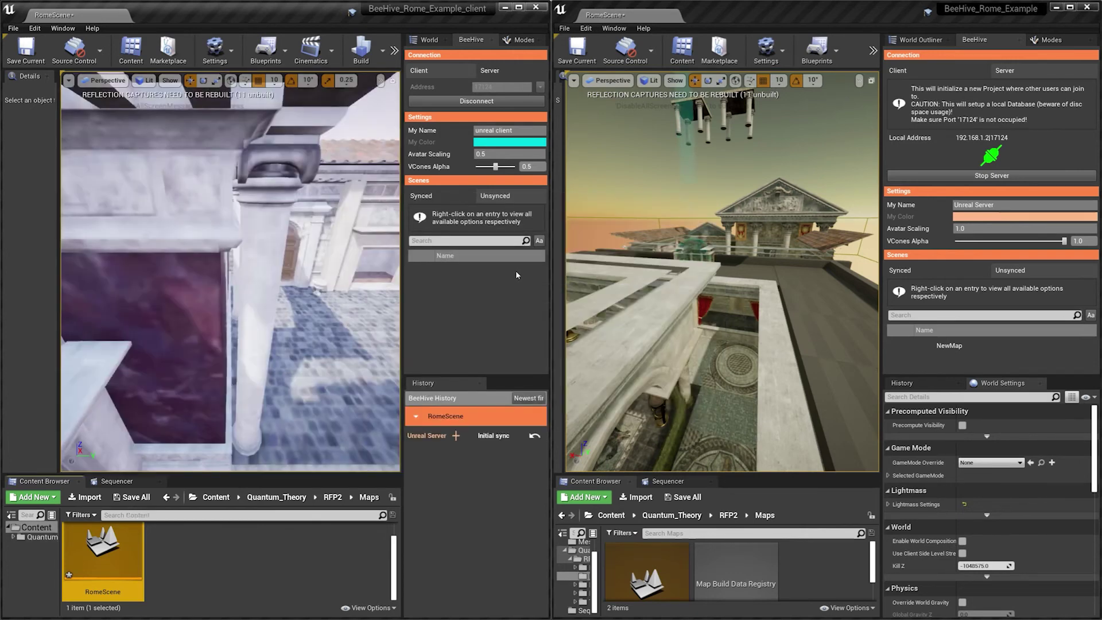
mouse_move(344, 259)
right_down()
mouse_move(298, 268)
mouse_move(331, 257)
right_up()
right_drag(814, 226, 812, 202)
right_drag(322, 253, 309, 281)
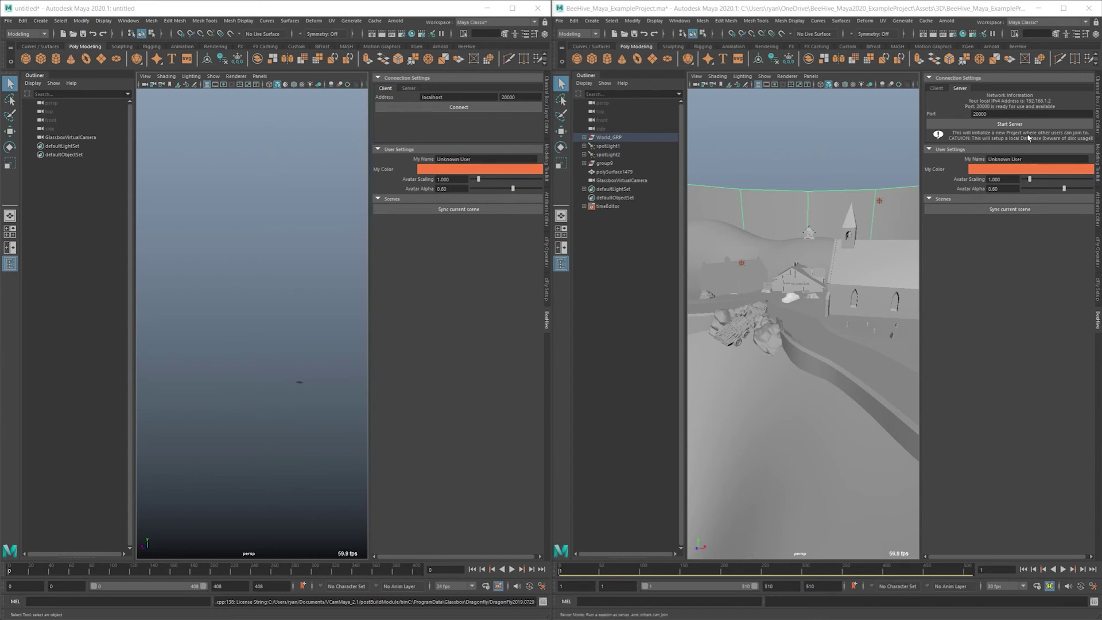
Switch to Maya's BeeHive_Maya_ExampleProject, start a BeeHive server on port 20000 as Maya Server, and sync the current scene.
click(1010, 159)
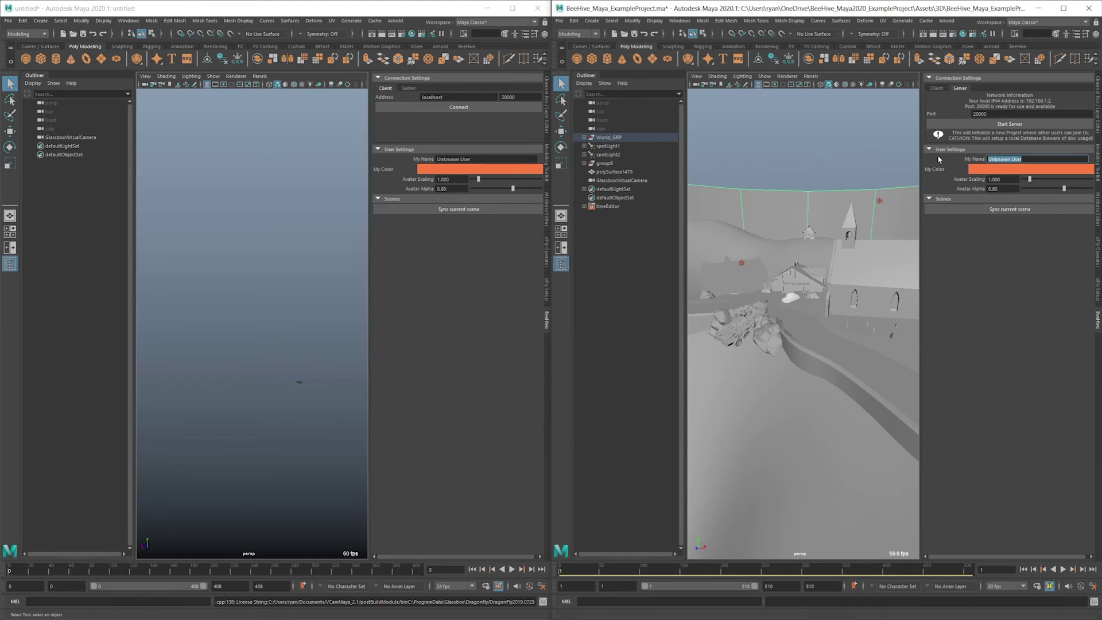
text(Maya Server)
click(987, 114)
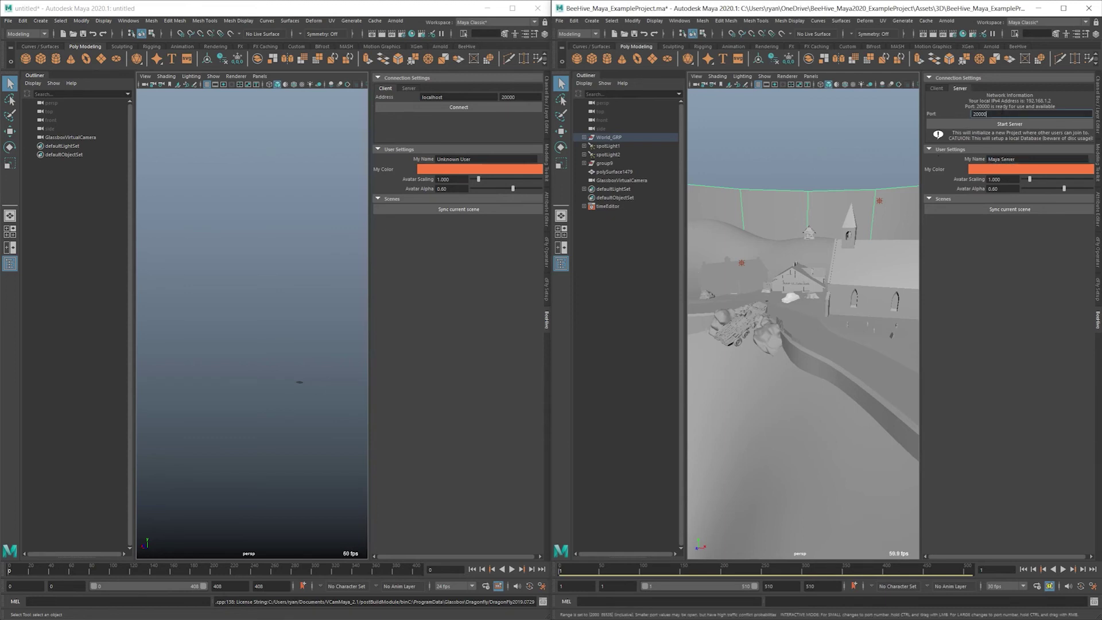
click(1013, 125)
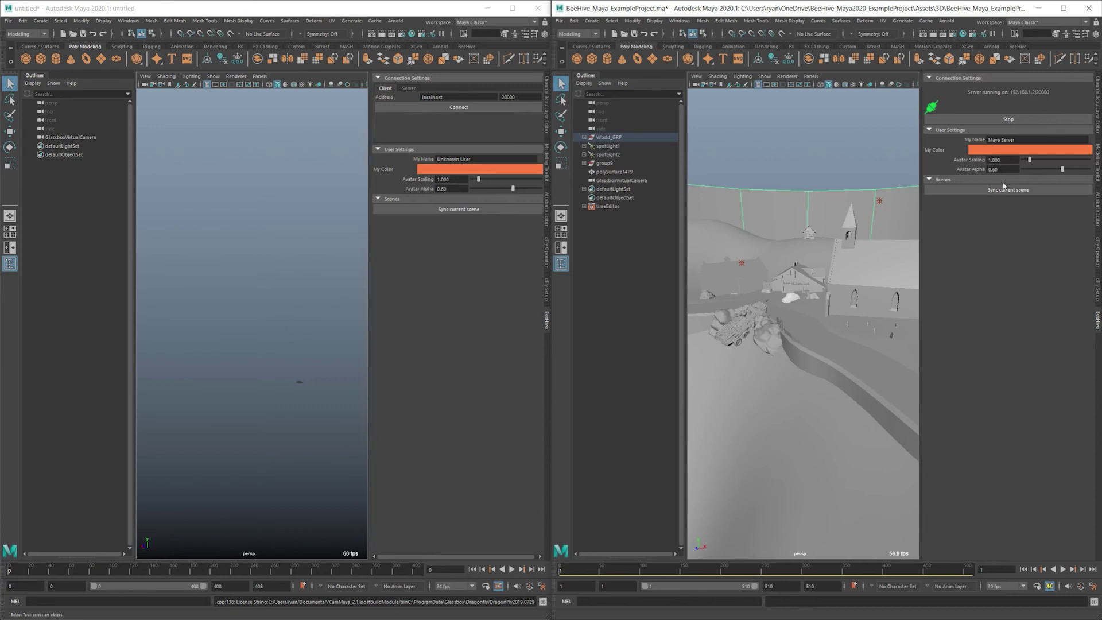
click(1005, 191)
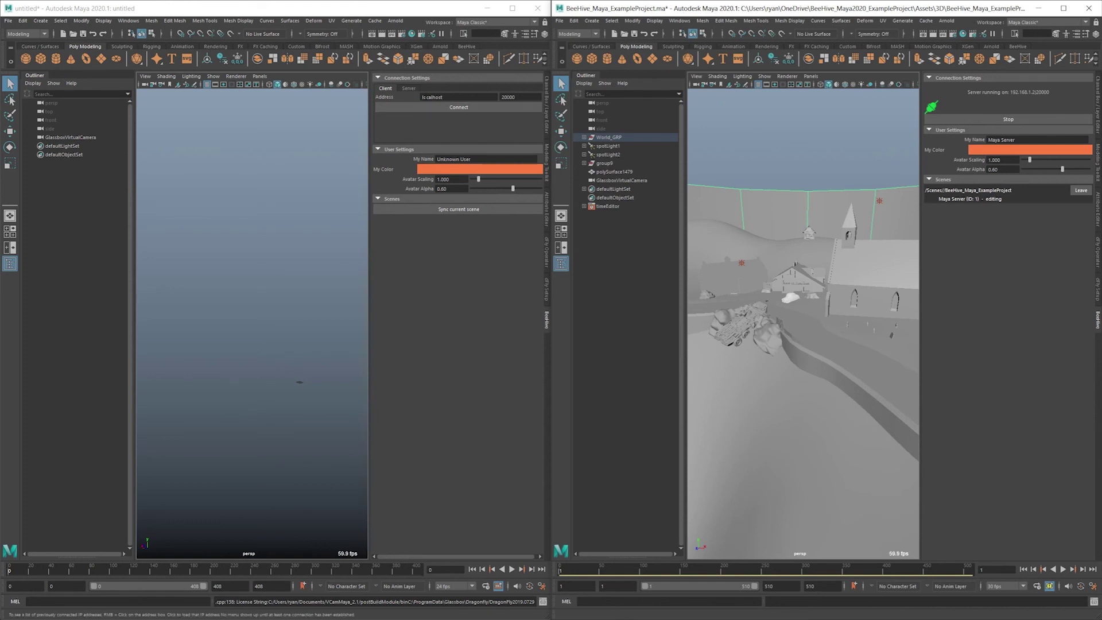
Connect the untitled Maya session as a BeeHive client to localhost on port 20000 with the user name Maya Client.
click(426, 97)
double_click(428, 97)
click(517, 97)
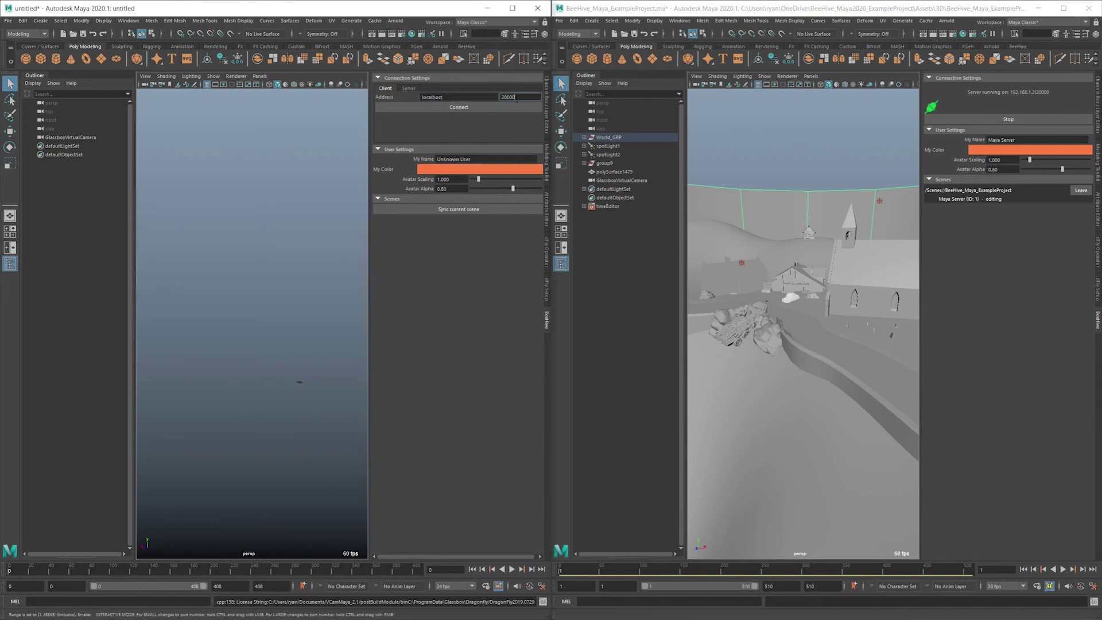
double_click(515, 97)
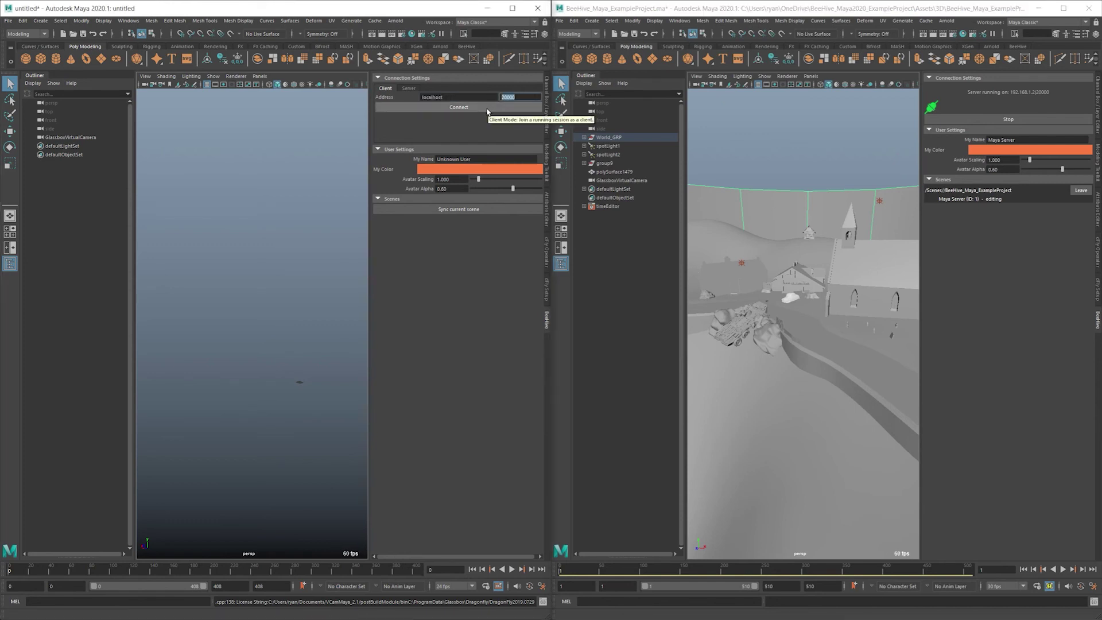
click(487, 109)
click(305, 342)
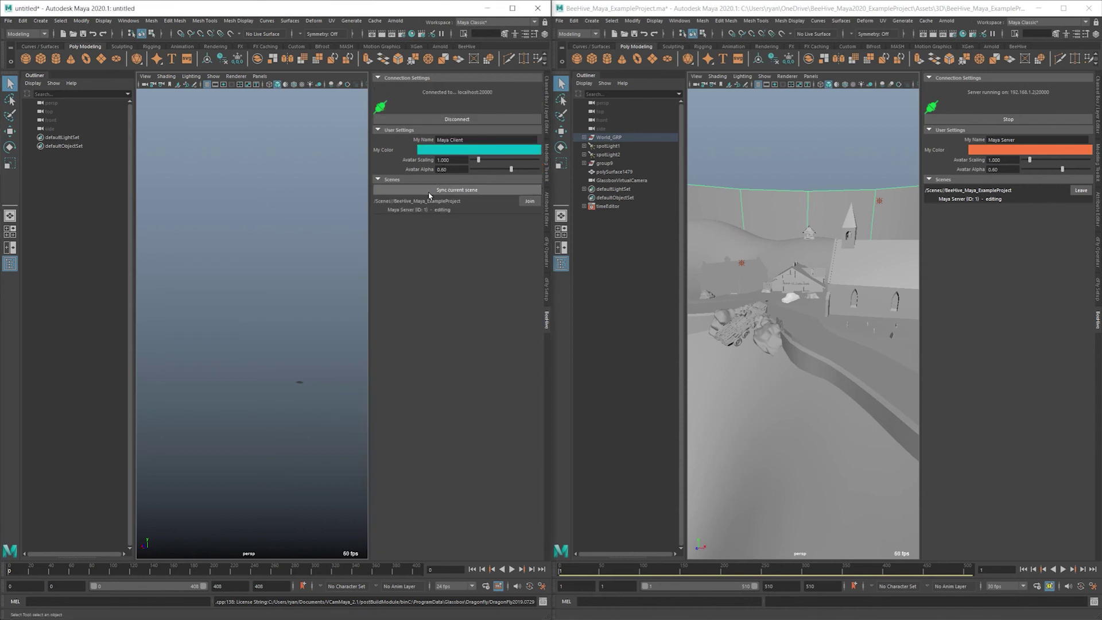
Join the shared BeeHive_Maya_ExampleProject scene from the Maya client session.
click(531, 201)
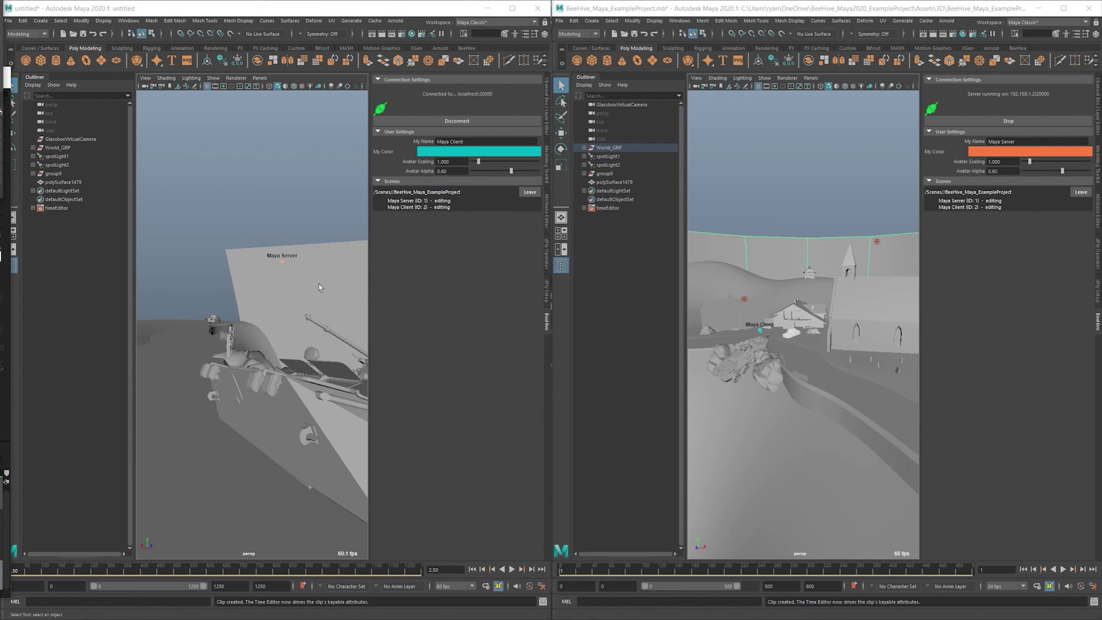
alt+drag(318, 284, 281, 286)
mouse_move(281, 283)
alt+right_down()
mouse_move(287, 322)
mouse_move(263, 280)
mouse_move(304, 298)
mouse_move(279, 299)
alt+right_up()
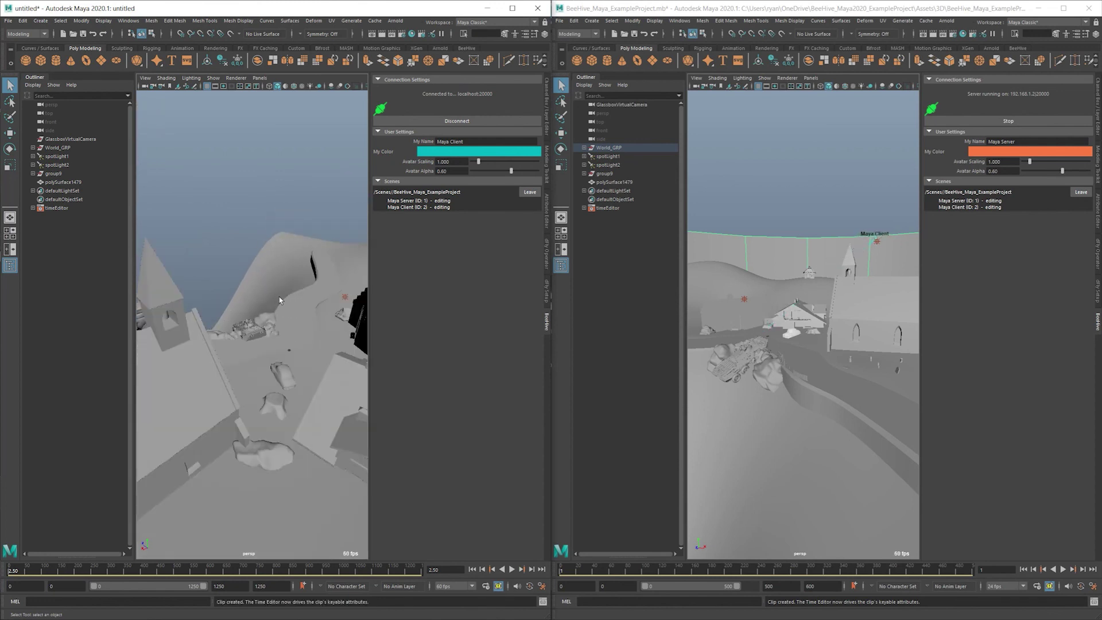
alt+drag(282, 299, 298, 364)
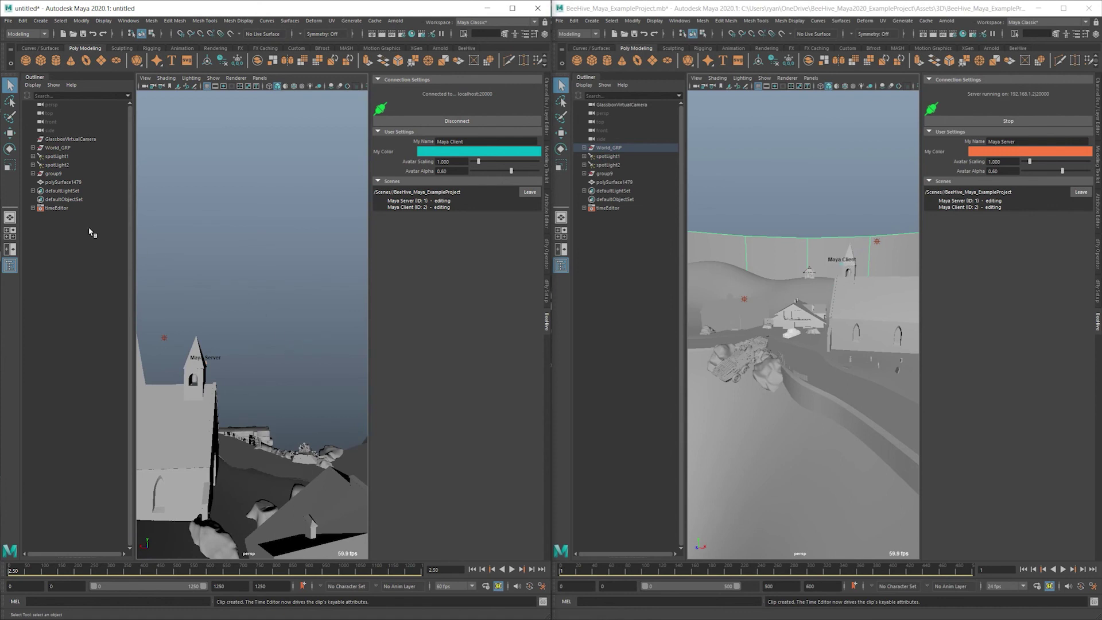